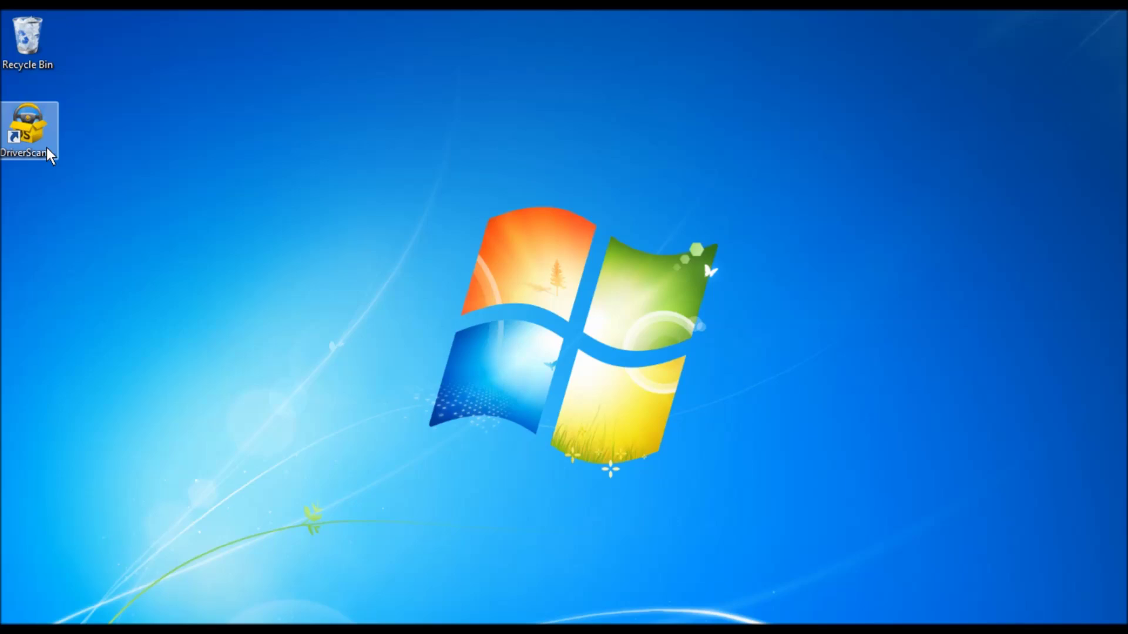
Start Uniblue DriverScanner from its desktop shortcut to get the outdated-driver scan results
double_click(47, 148)
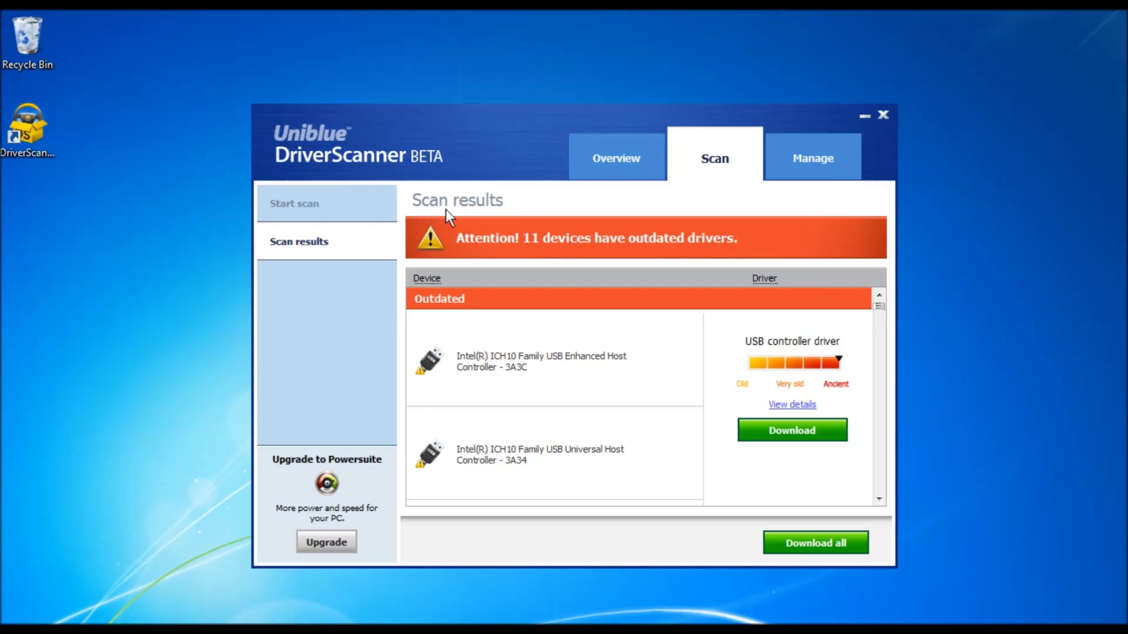
Once the scan finishes, view the USB controller driver details (25 Feb 2008 update, 1.19 MB)
mouse_move(428, 280)
mouse_move(771, 279)
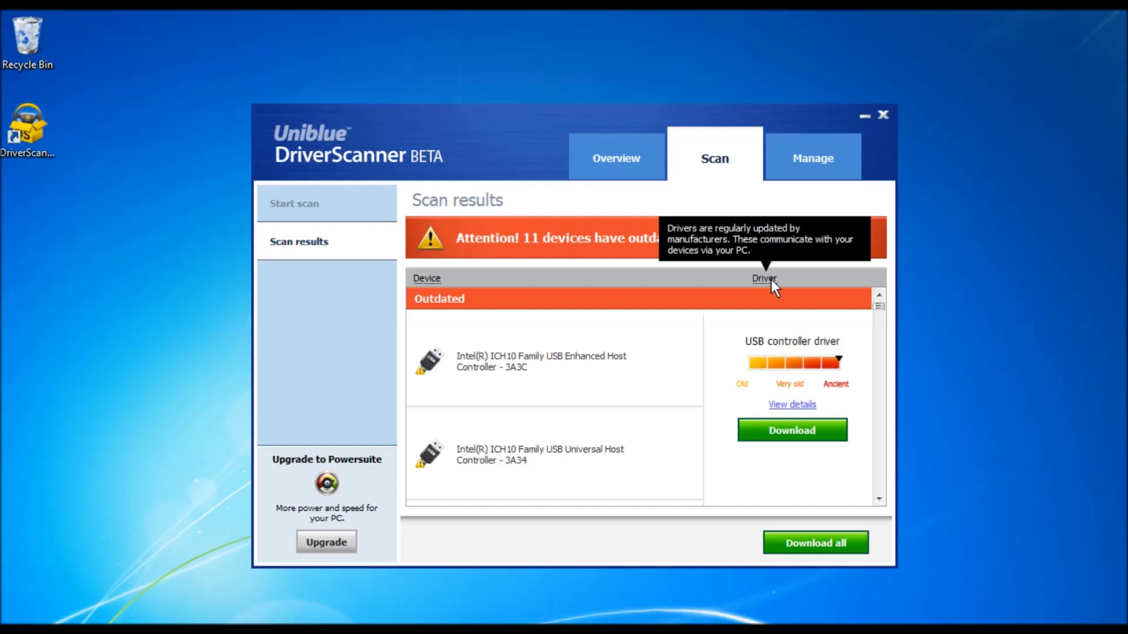
click(804, 405)
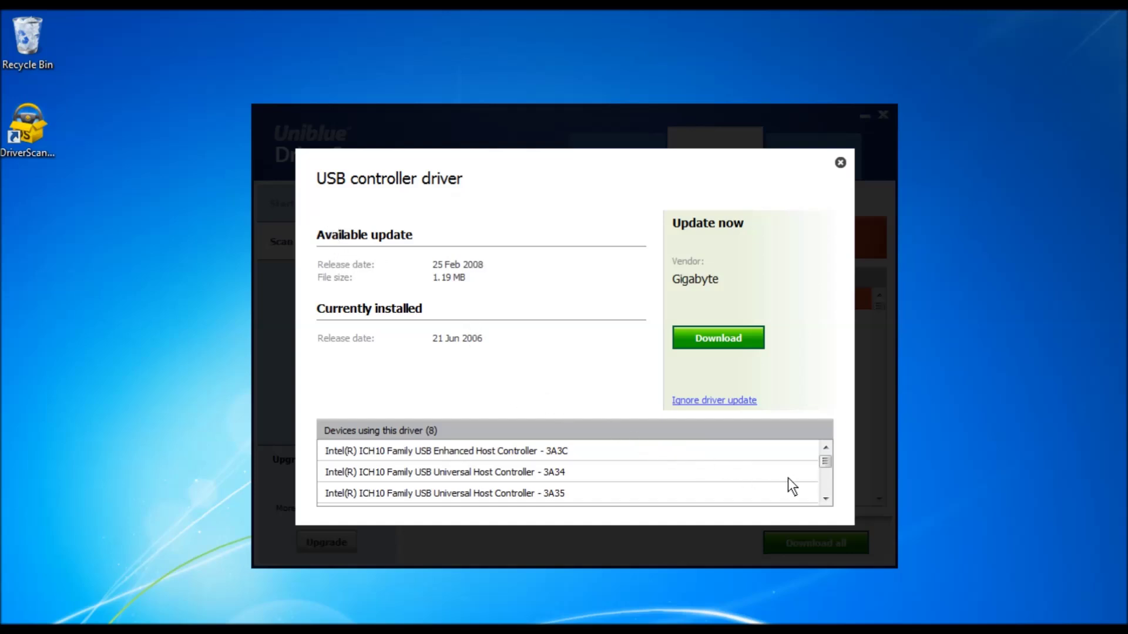
Scroll through all eight devices using the USB controller driver, then close the details
click(826, 497)
click(825, 497)
click(826, 498)
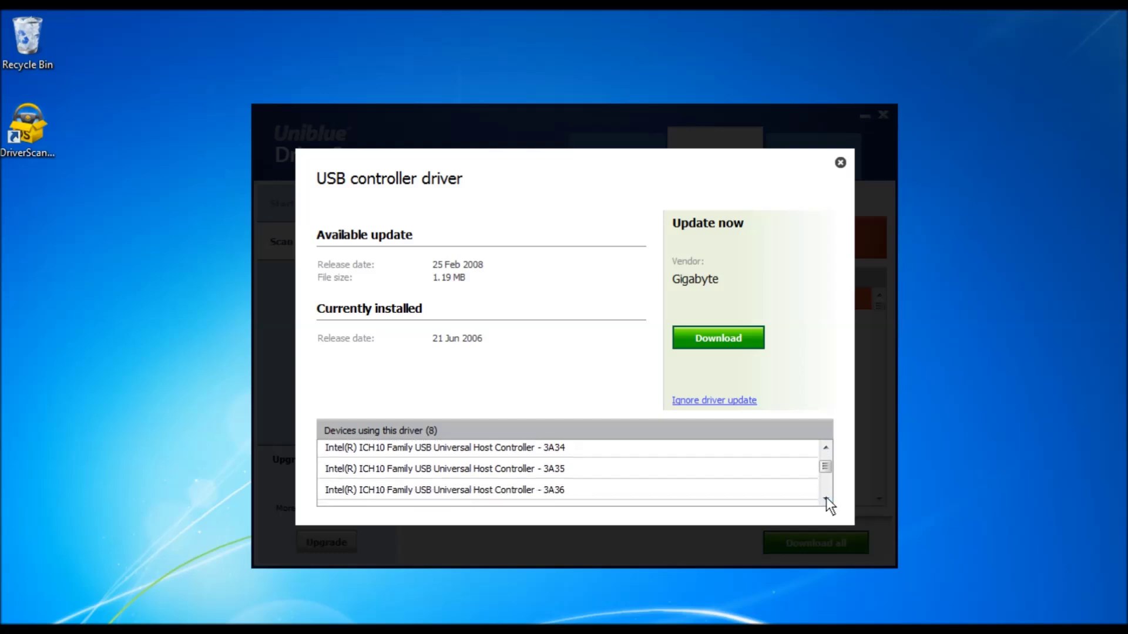
click(825, 498)
click(826, 498)
click(826, 497)
click(826, 497)
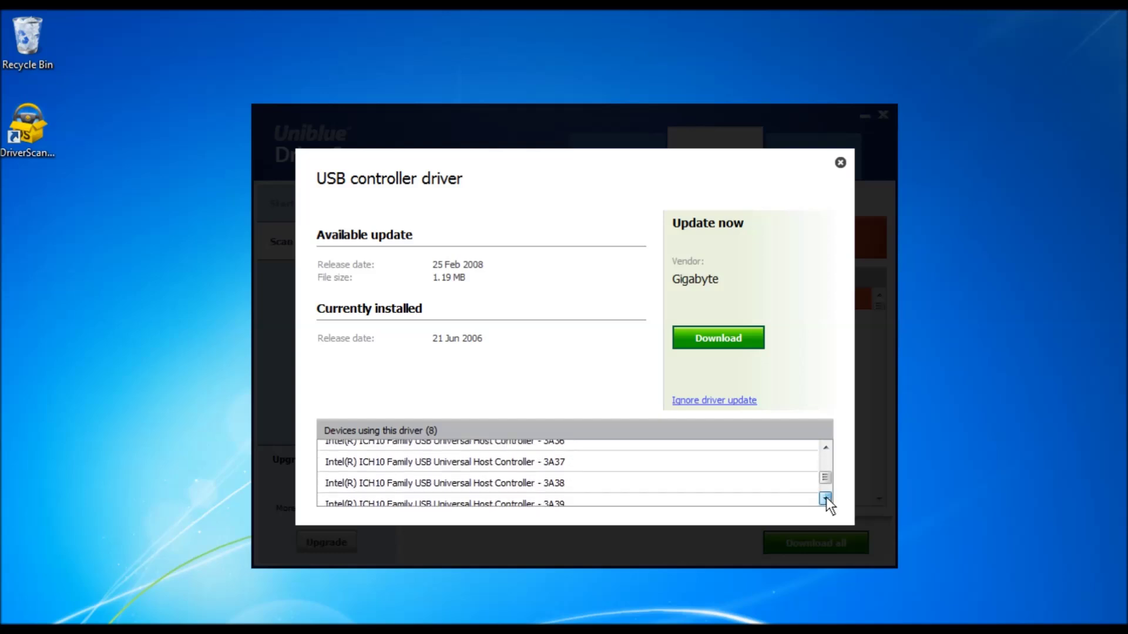
click(826, 498)
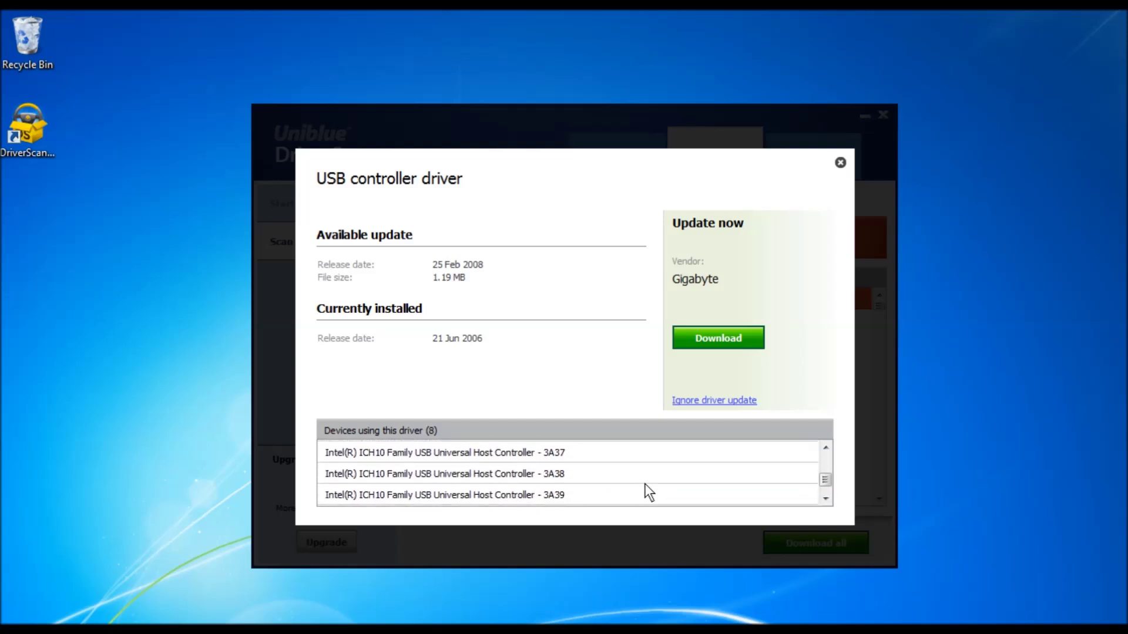
scroll(644, 483, down, 1)
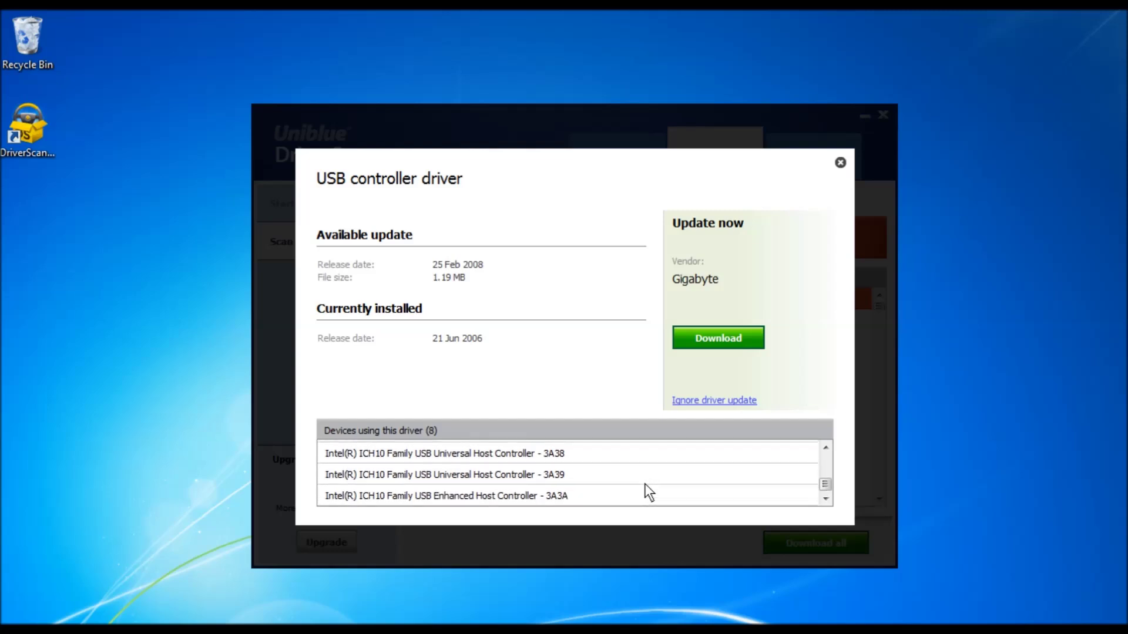
scroll(645, 483, up, 2)
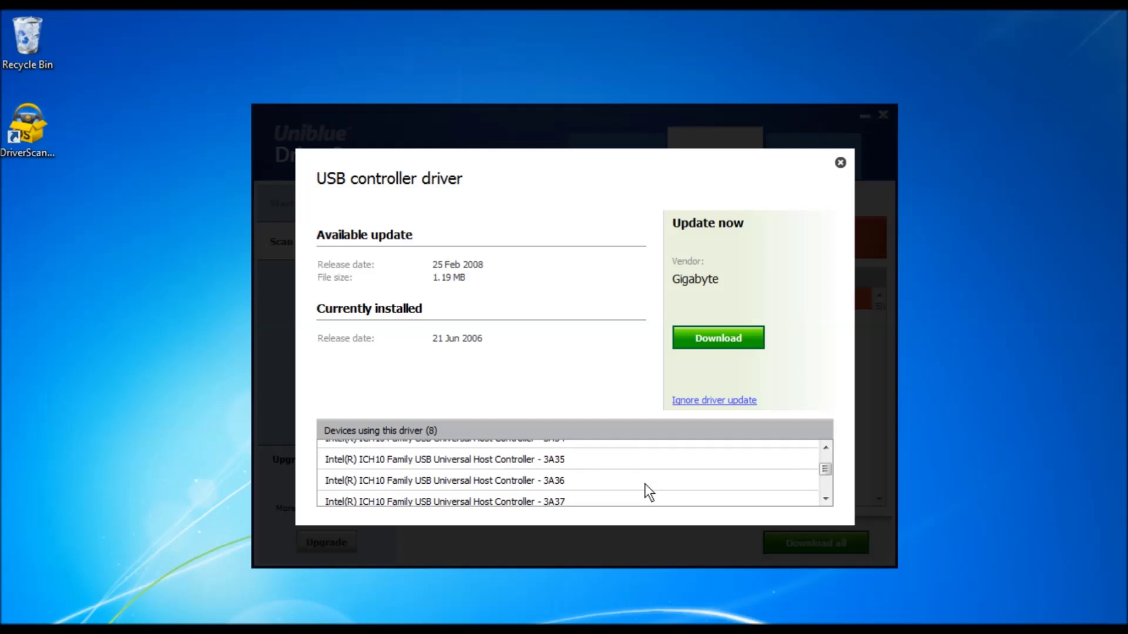
scroll(644, 484, up, 2)
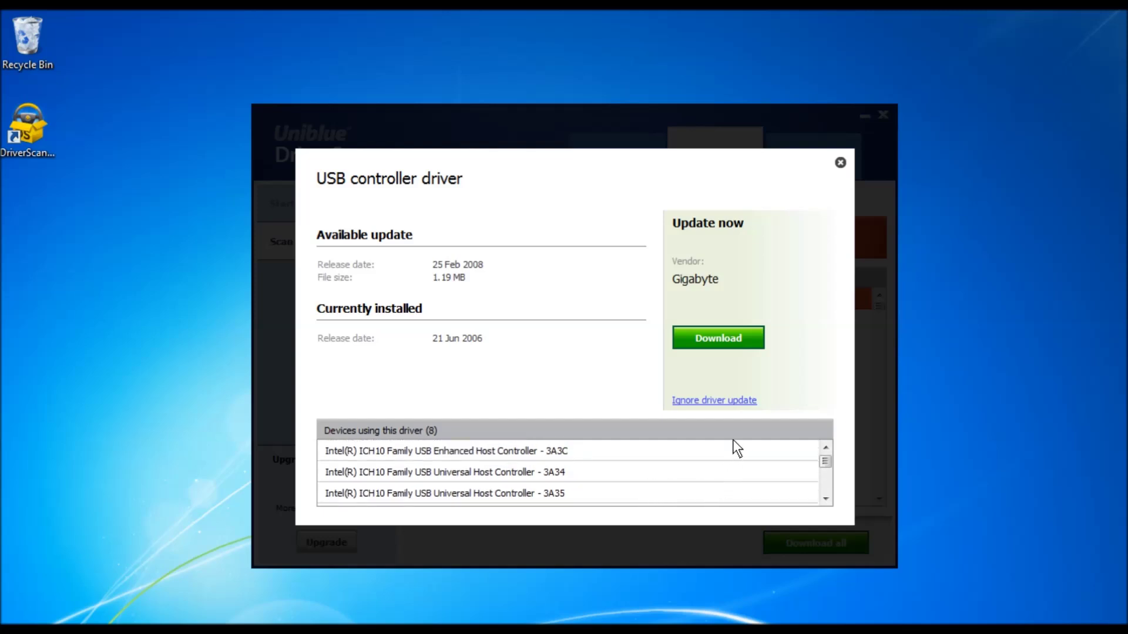
click(841, 163)
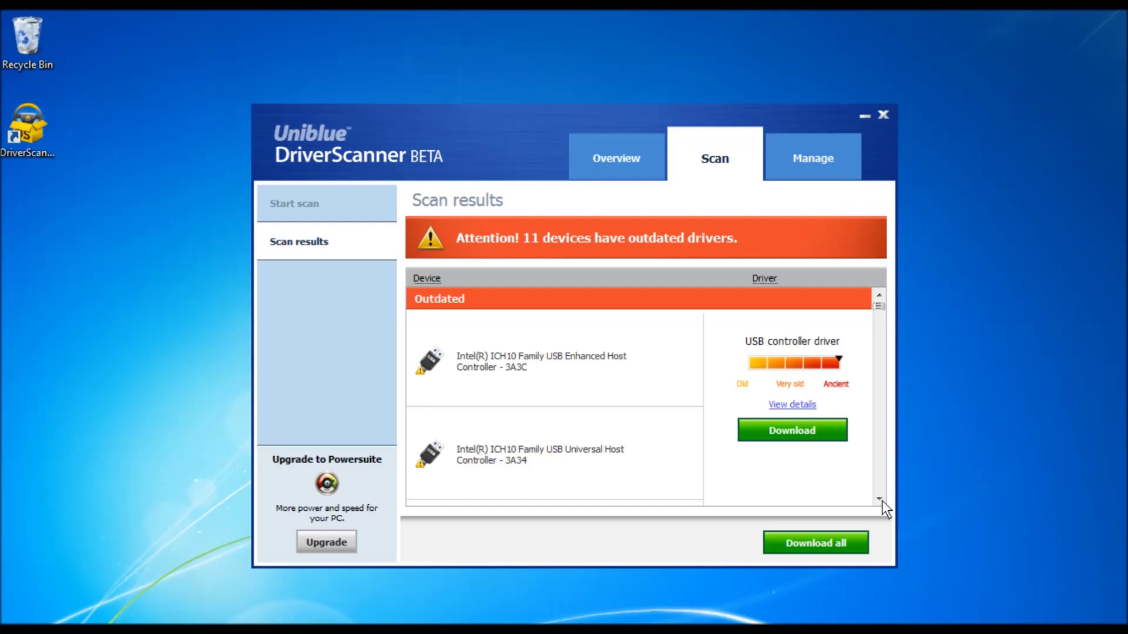
Scroll to the Standard Dual Channel PCI IDE Controller and download its IDE ATA/ATAPI driver
scroll(882, 500, down, 5)
scroll(883, 501, down, 5)
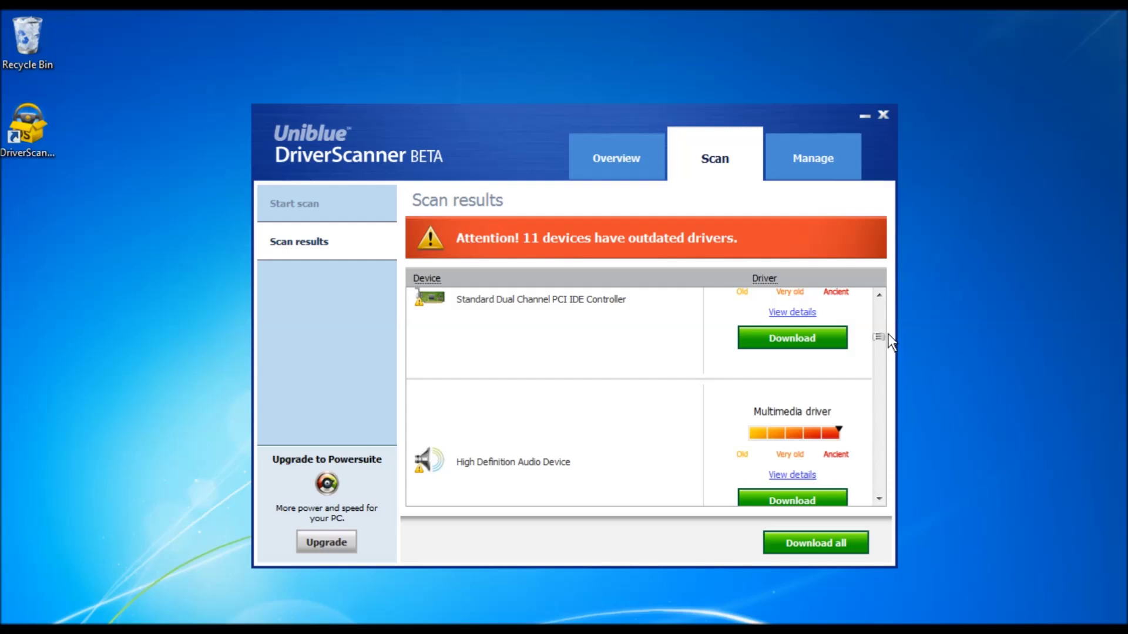
click(882, 295)
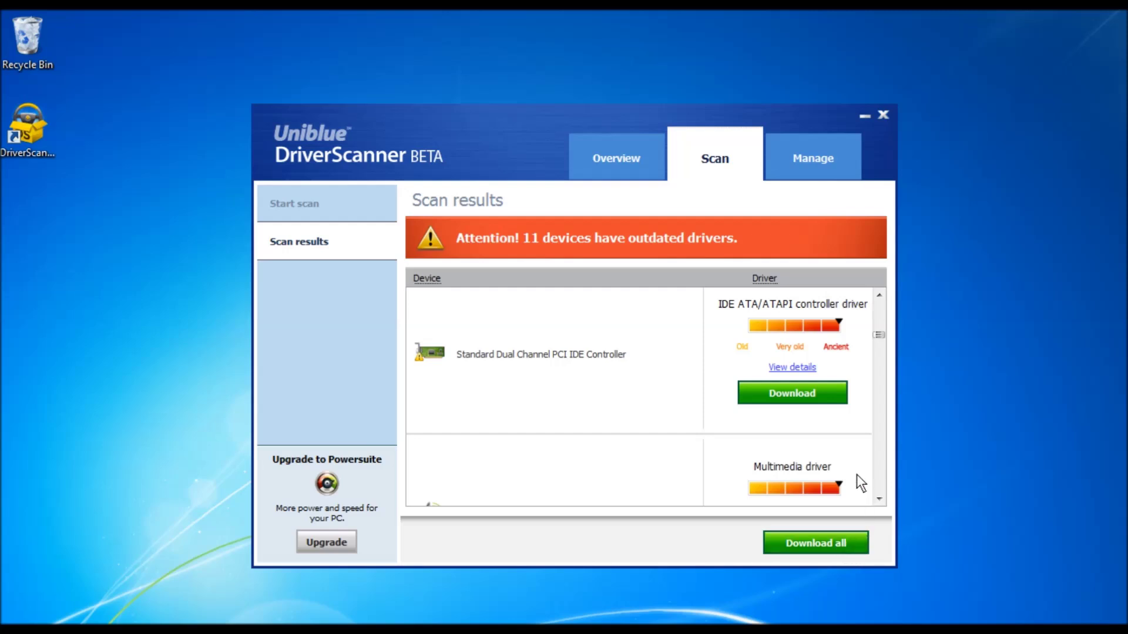
click(829, 398)
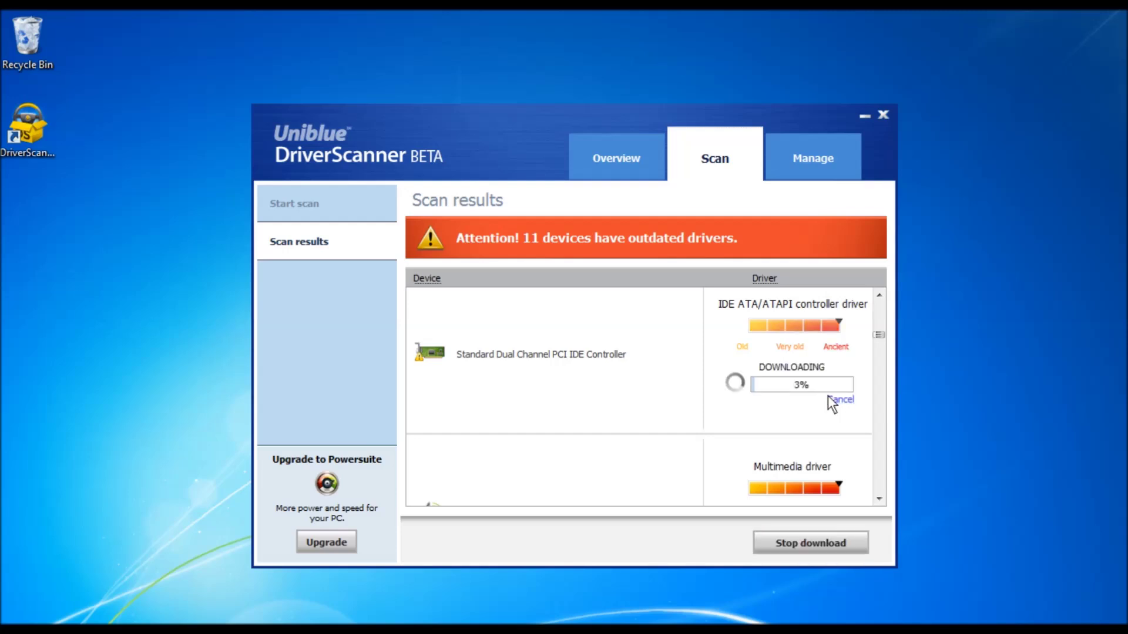
Download the USB controller driver and start installing the PS/2 Compatible Mouse driver
scroll(879, 303, up, 1)
scroll(878, 302, up, 5)
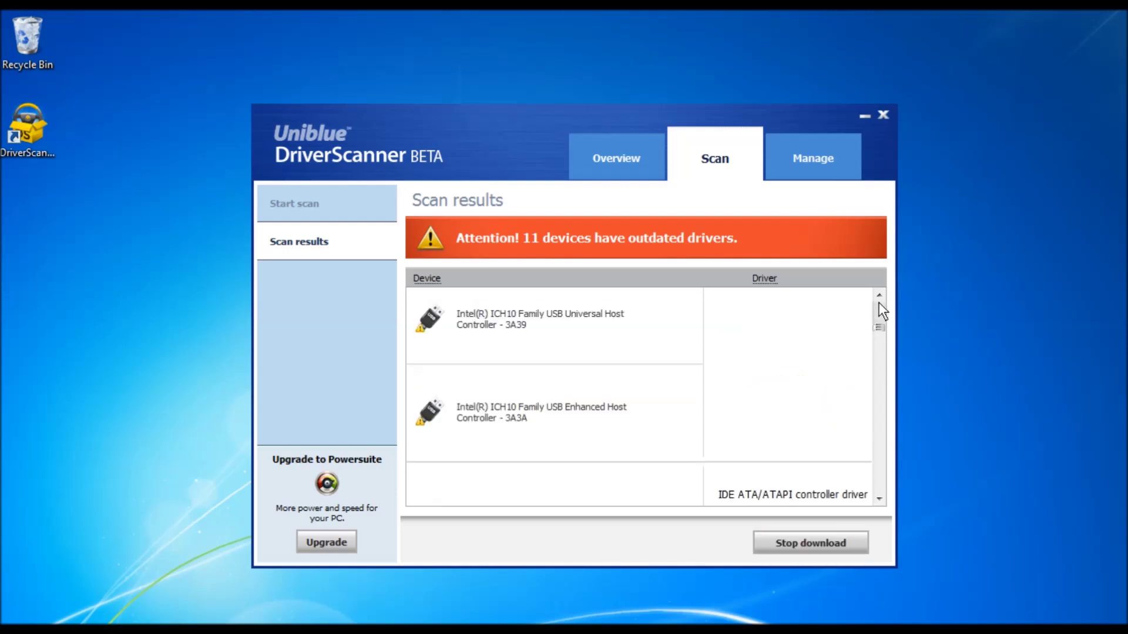
scroll(879, 321, up, 2)
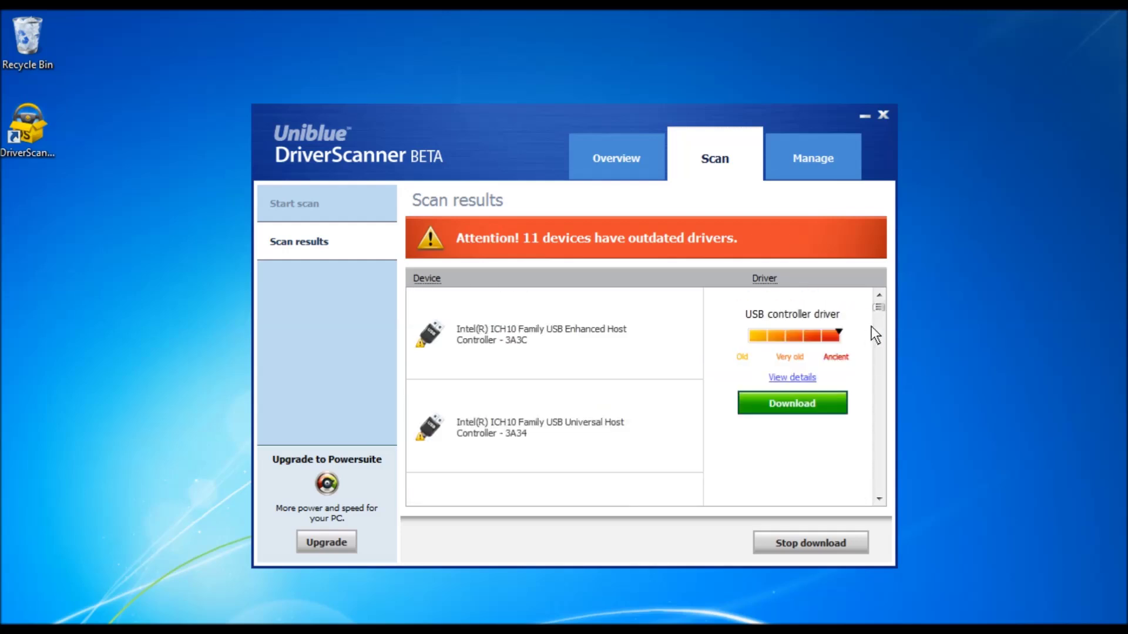
click(835, 404)
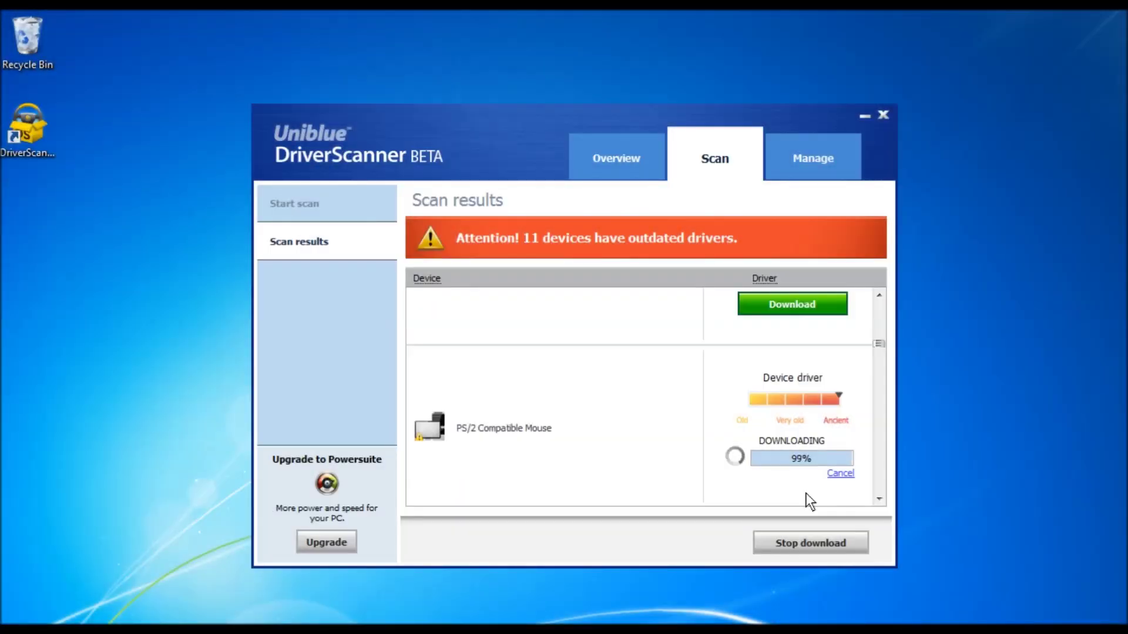
click(800, 473)
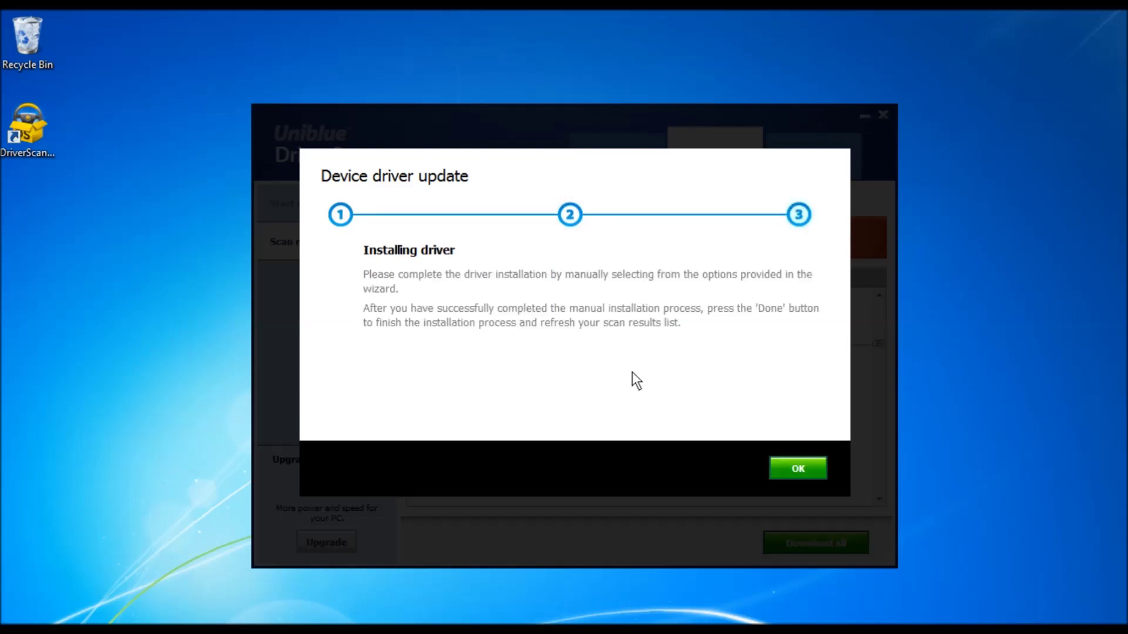
Install the Alps touchpad update package through its installer wizard to completion
click(822, 472)
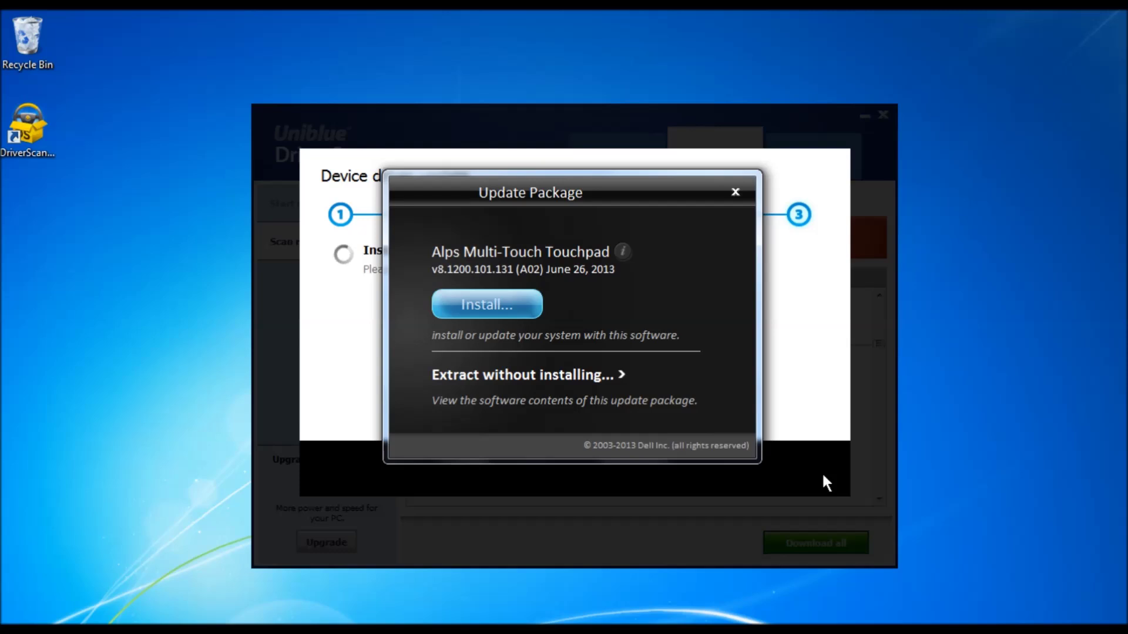
click(471, 297)
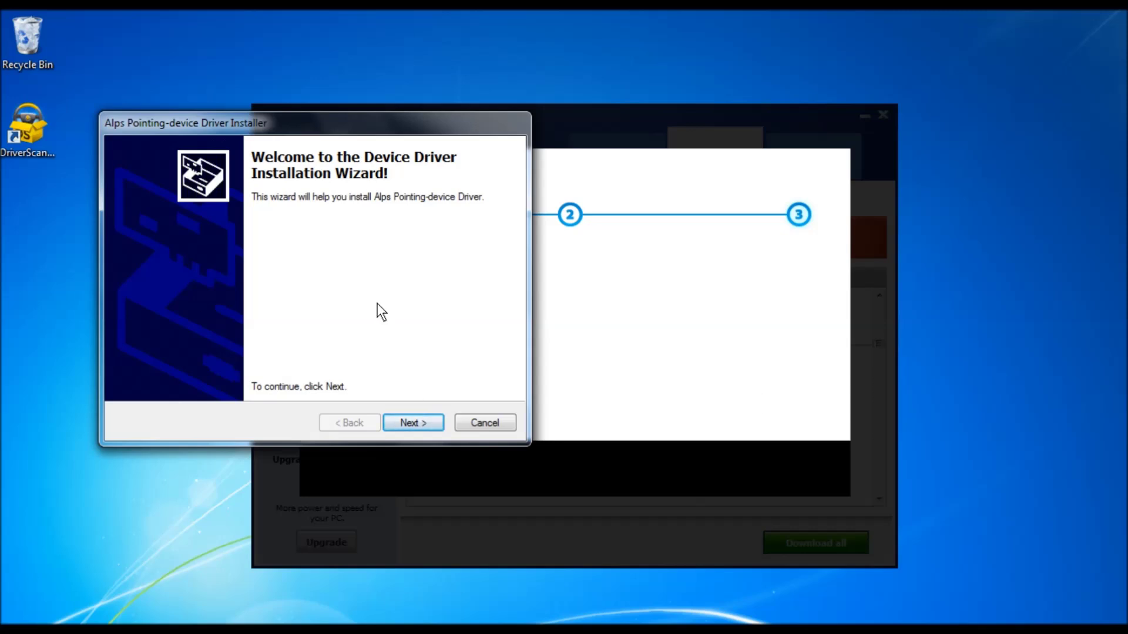
click(420, 424)
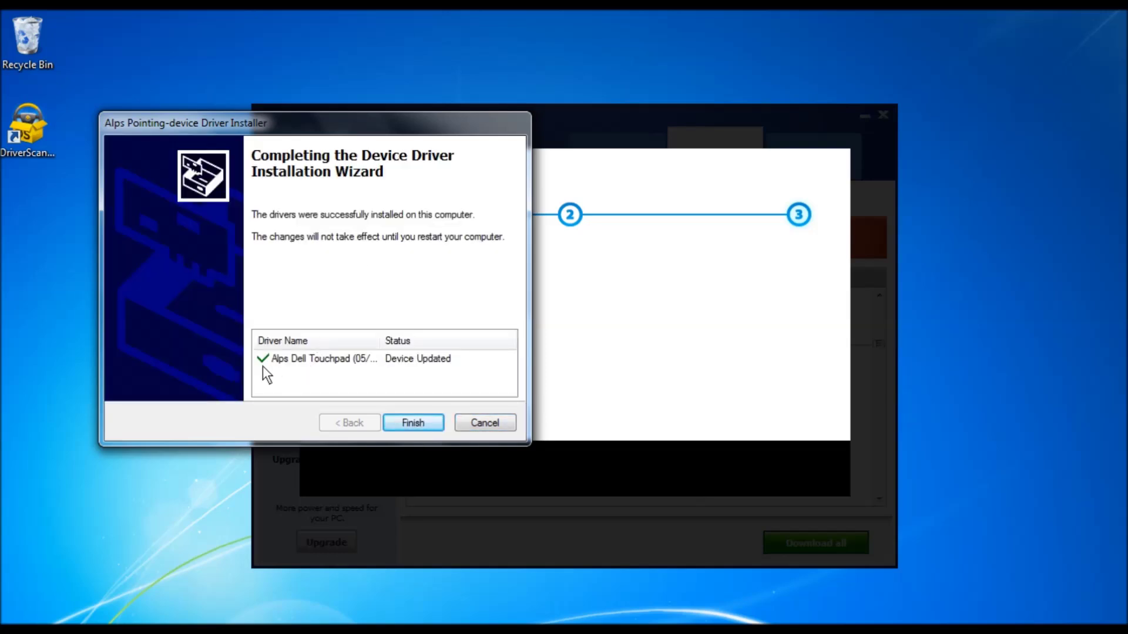
click(412, 423)
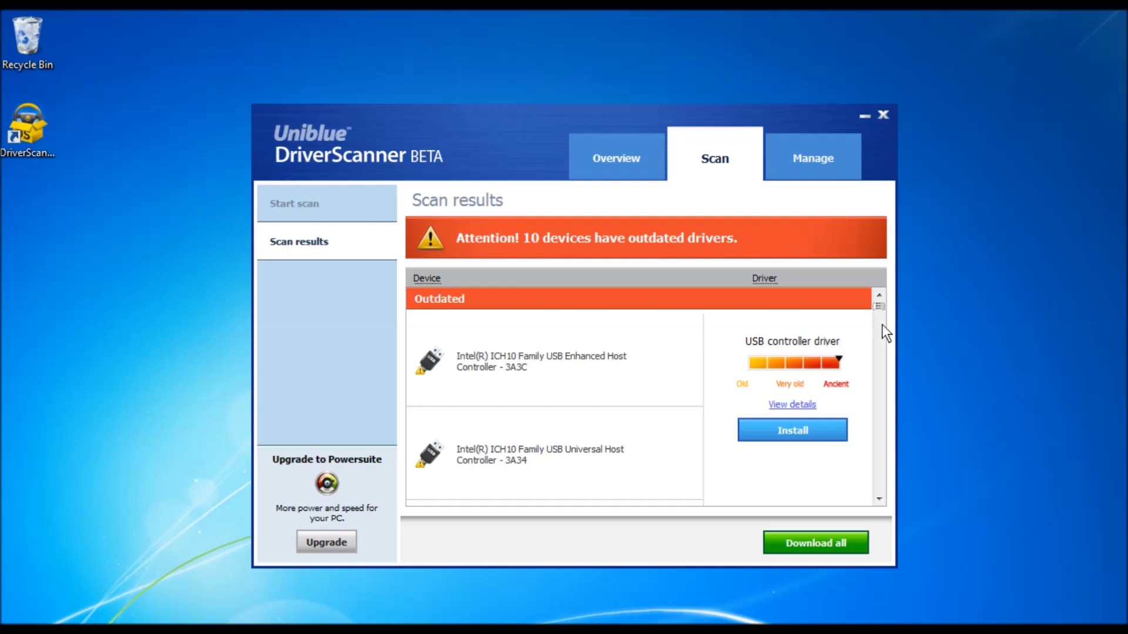
Scroll the 10 refreshed results down to the Standard Dual Channel PCI IDE Controller row
drag(881, 307, 878, 338)
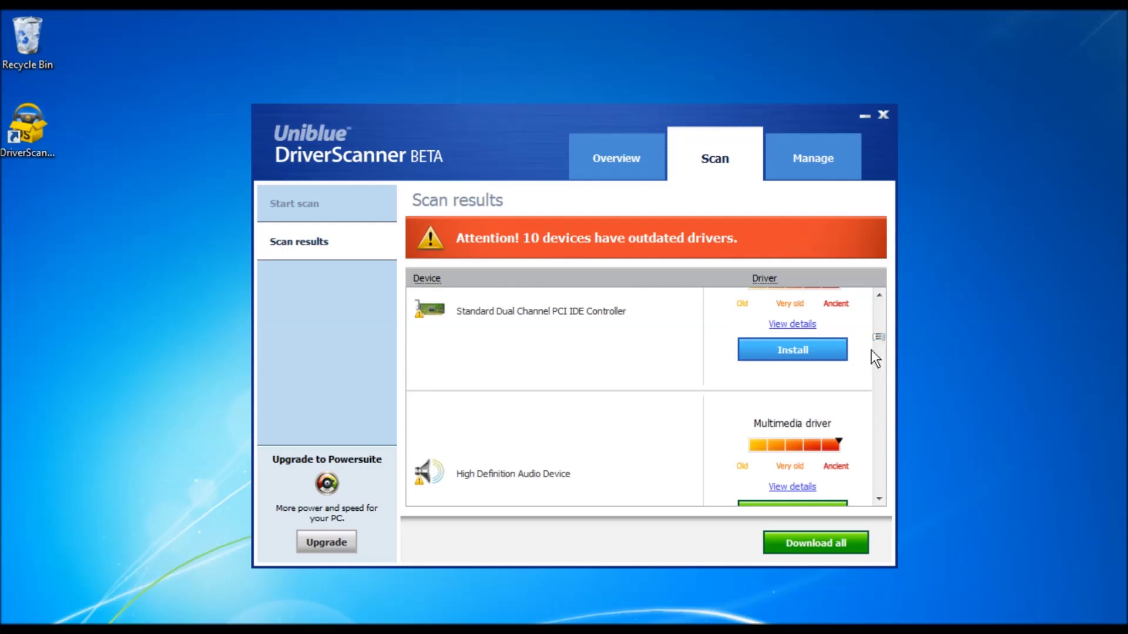
Attempt installing the IDE ATA/ATAPI controller driver and dismiss the 'Oops, something went wrong' failure
click(809, 355)
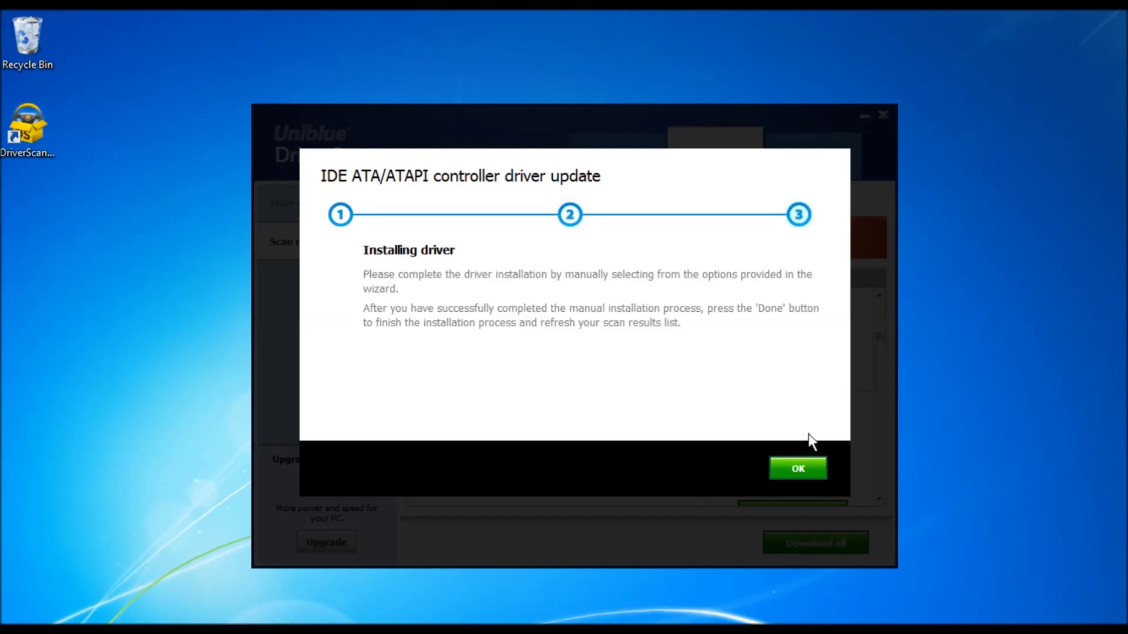
click(808, 470)
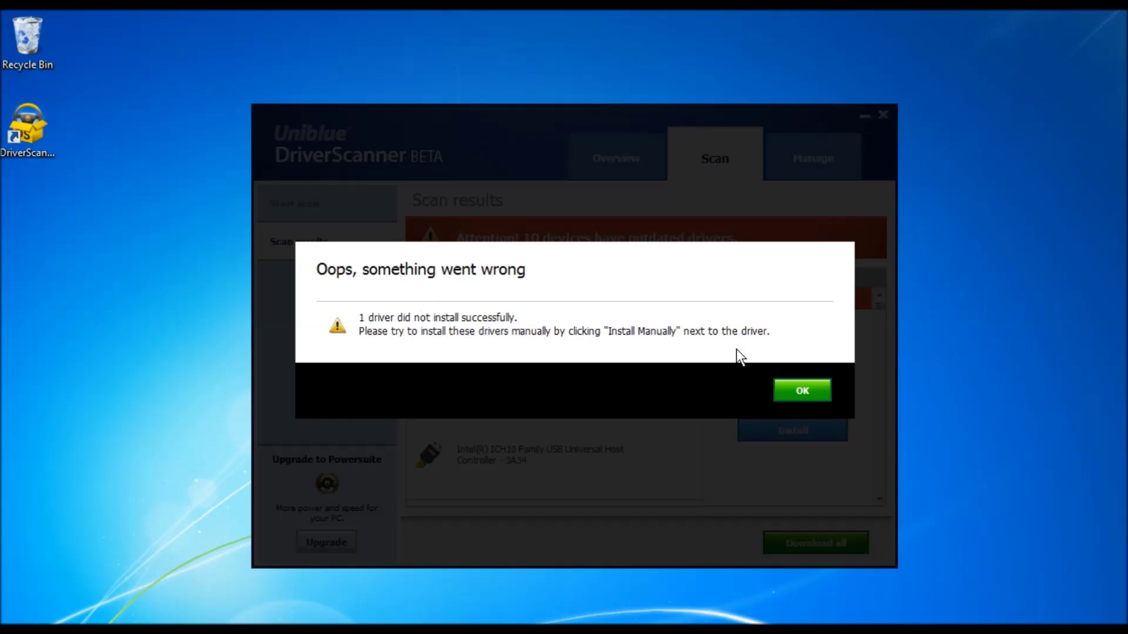
click(803, 391)
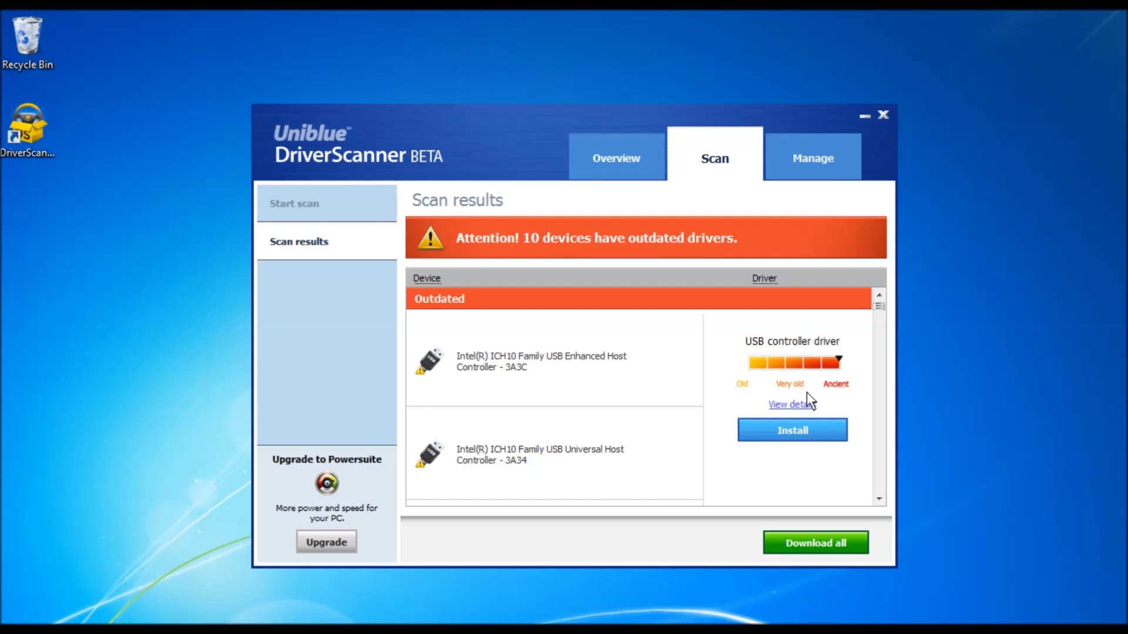
Run Install Manually for the PCI IDE Controller and open the drivers\123765 download folder
click(878, 498)
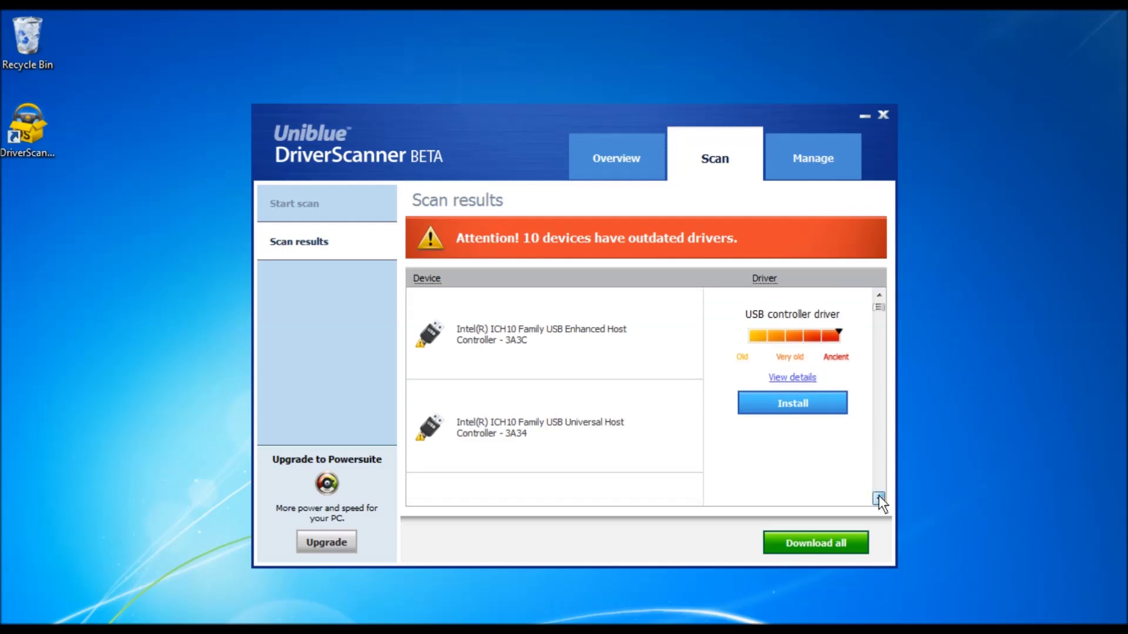
click(878, 497)
click(878, 498)
click(879, 498)
click(879, 498)
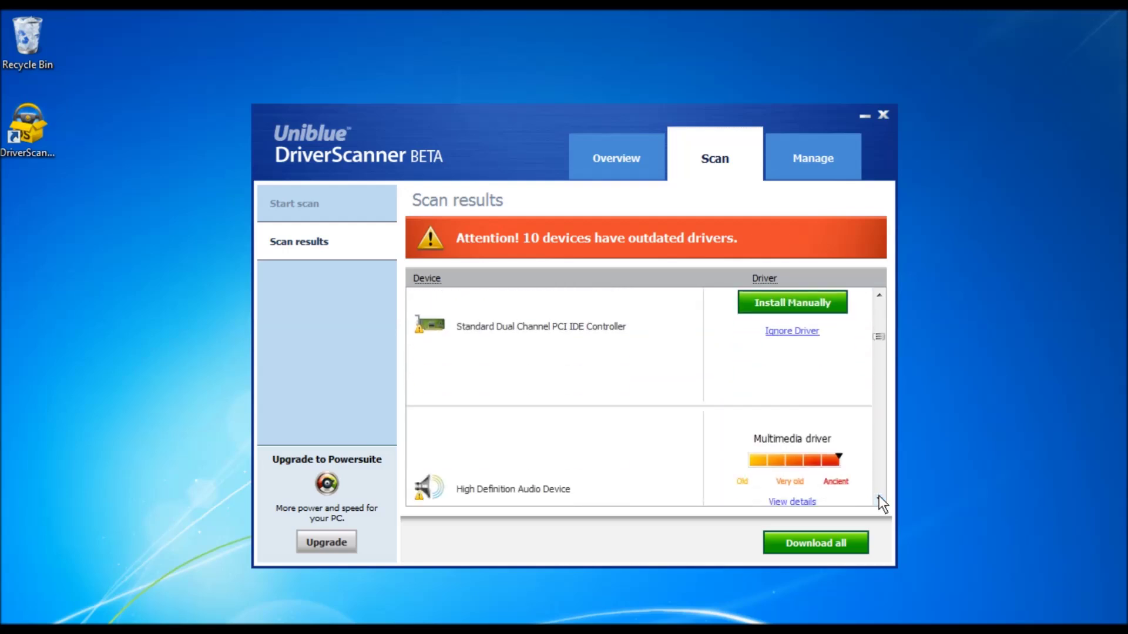
click(878, 295)
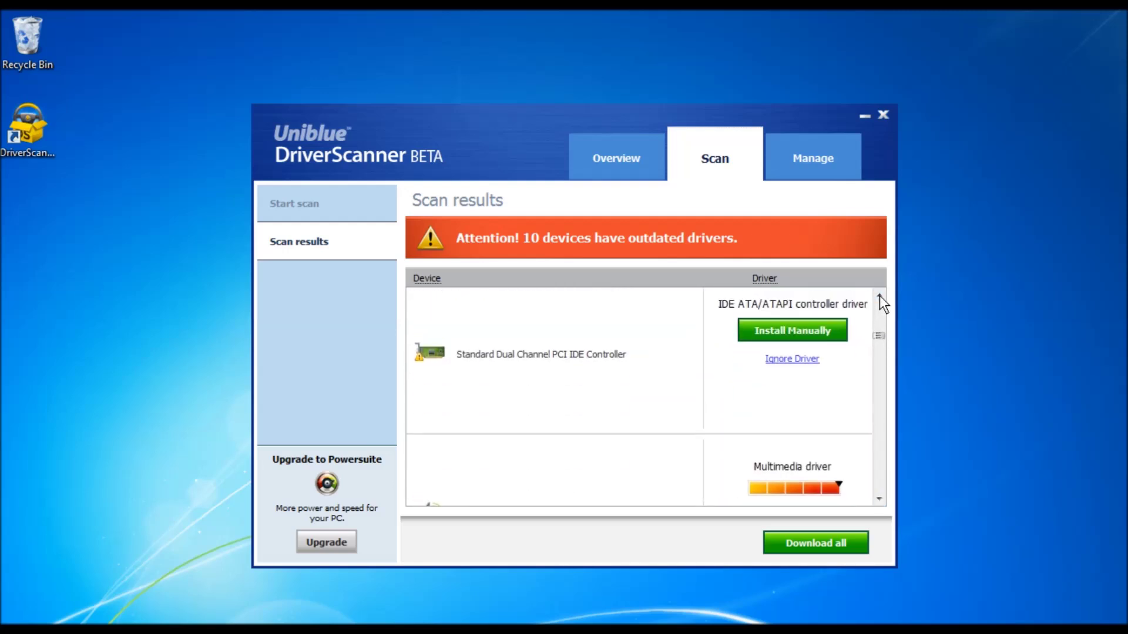
click(878, 295)
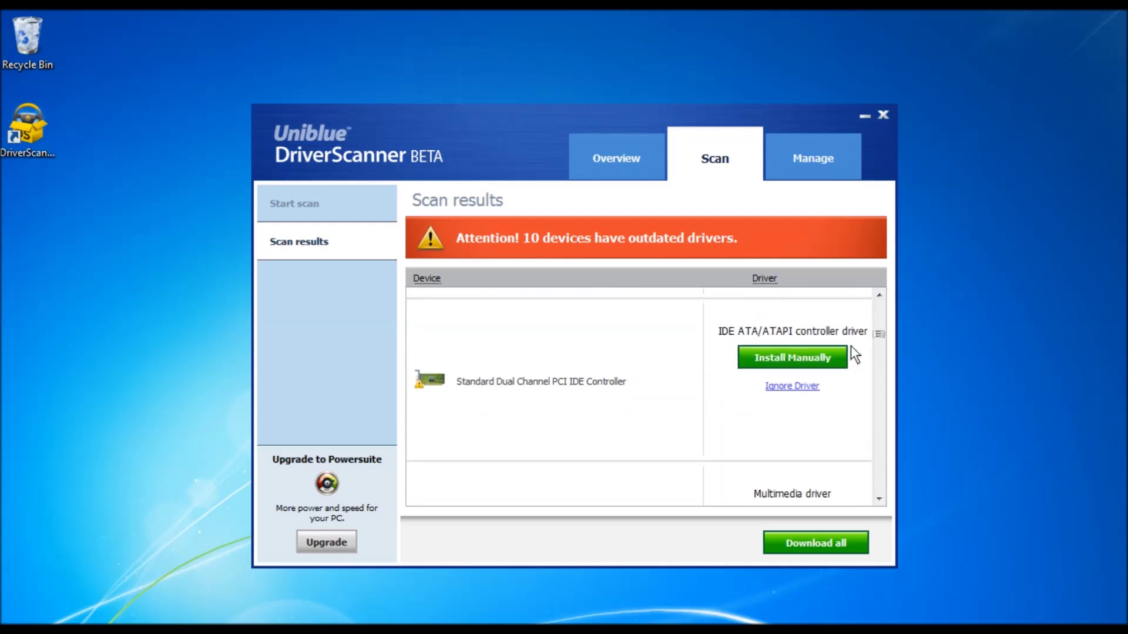
click(800, 363)
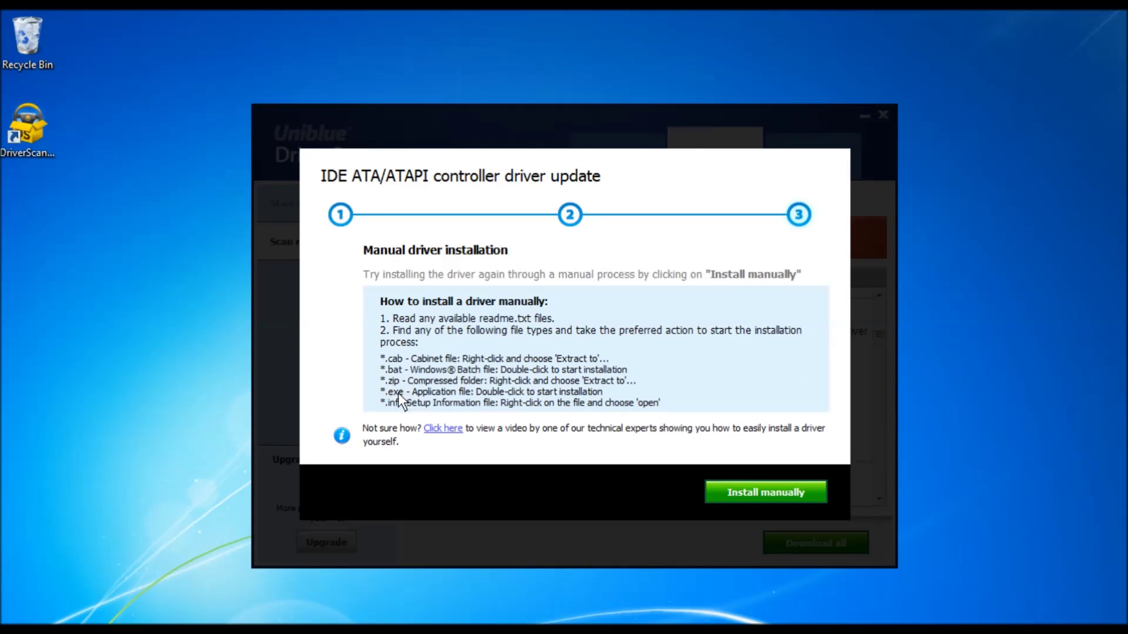
click(755, 488)
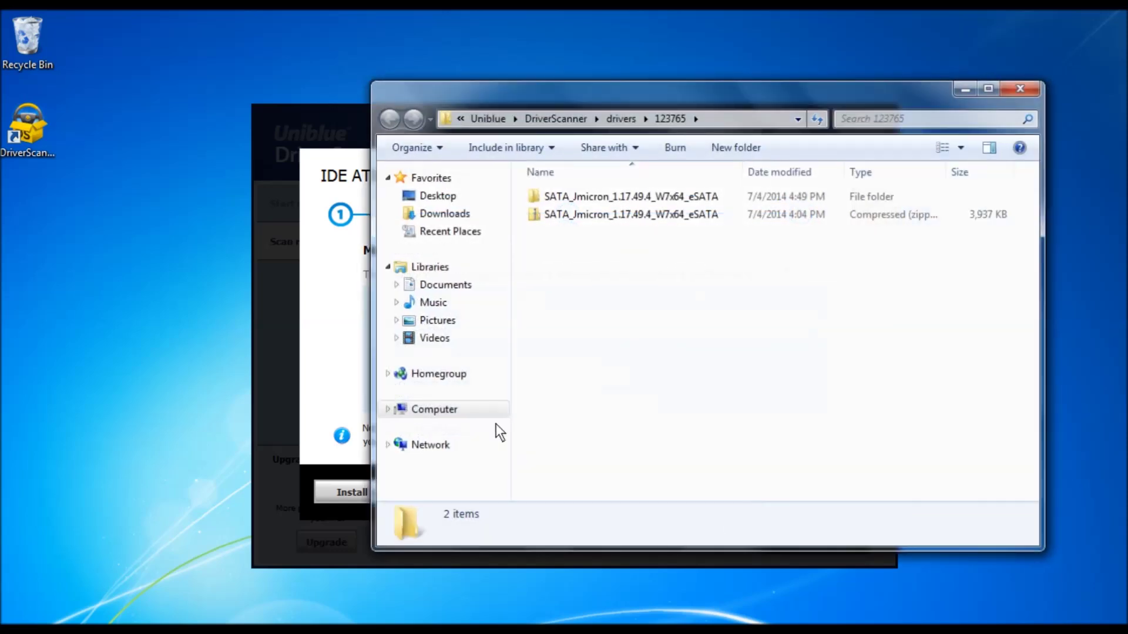
Run setup from eSATA_Jmicron_1.17.49.4_Win7x64 and dismiss the no-SCSI-adapter-found error
click(607, 199)
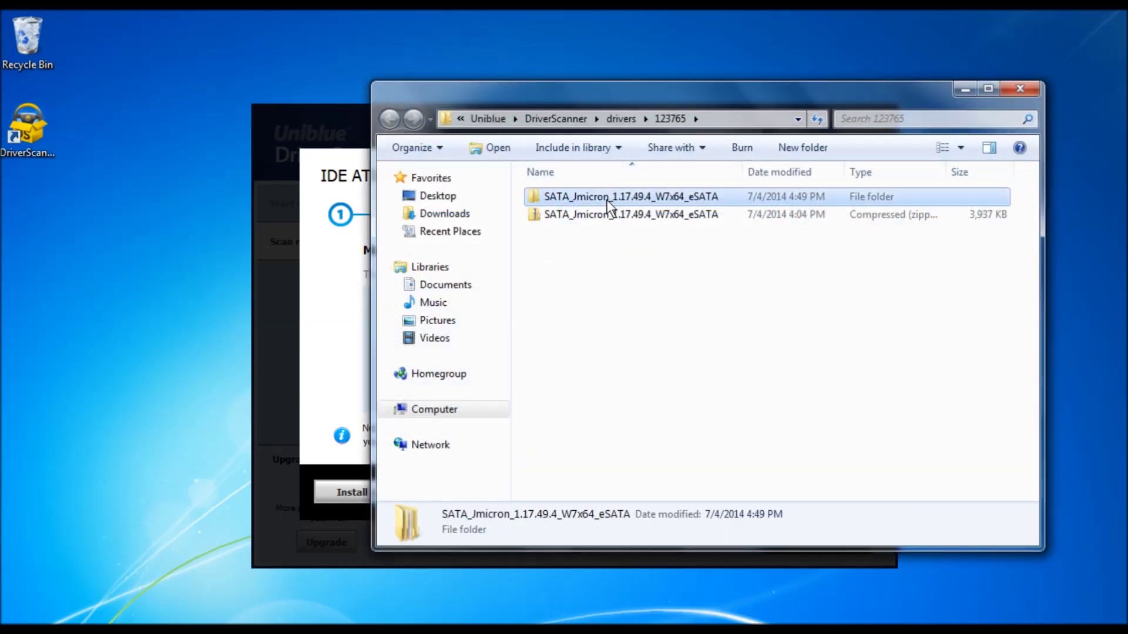
double_click(606, 200)
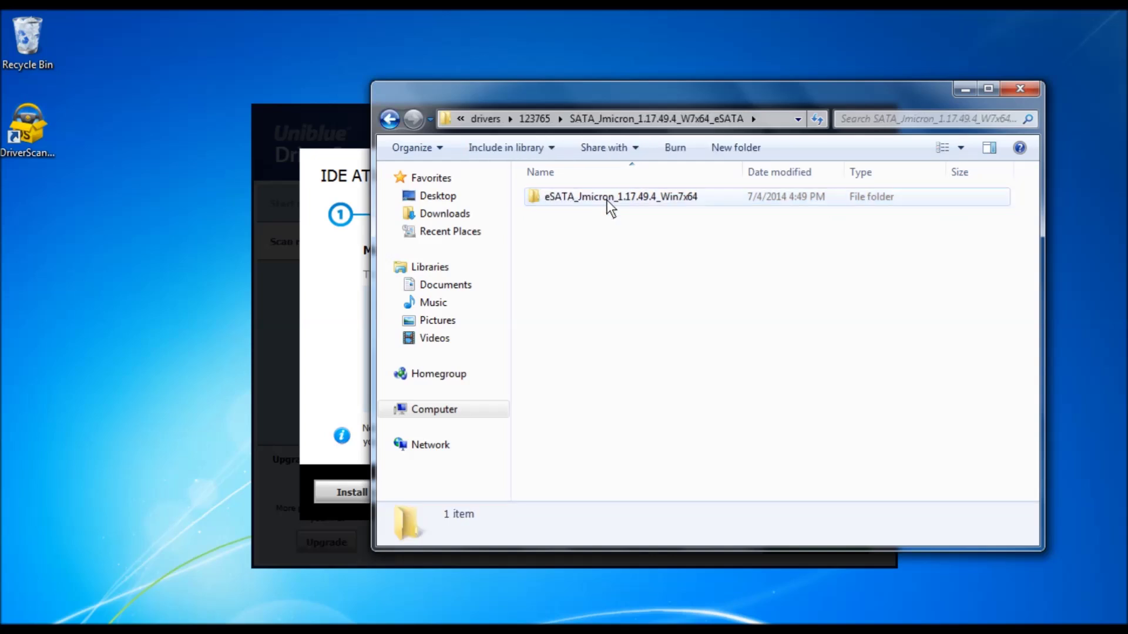
double_click(606, 201)
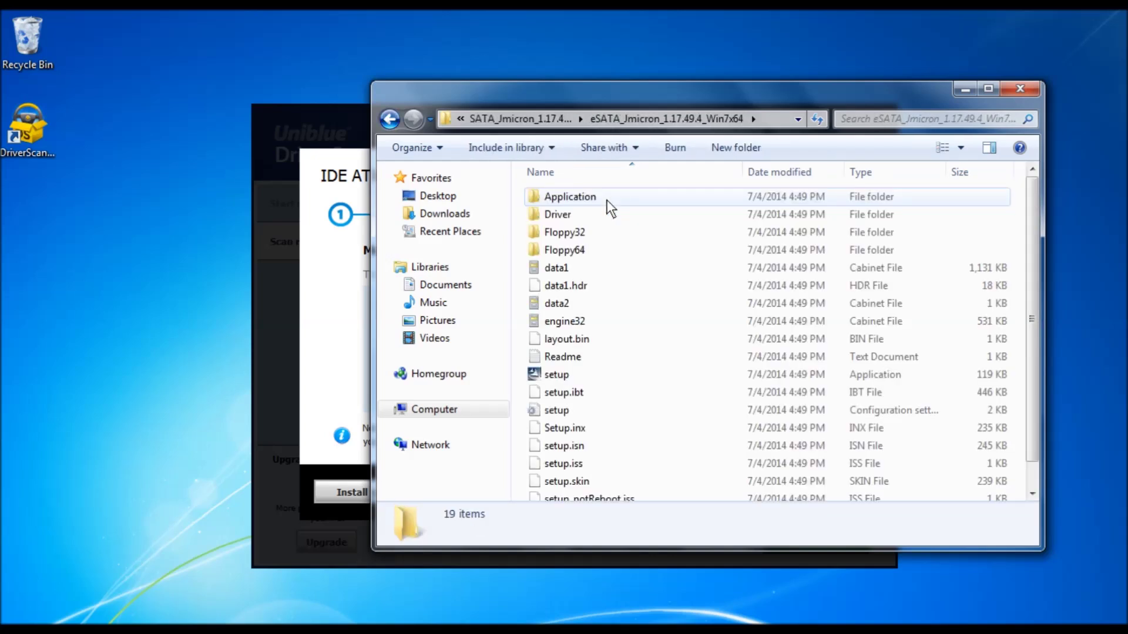
scroll(605, 234, down, 1)
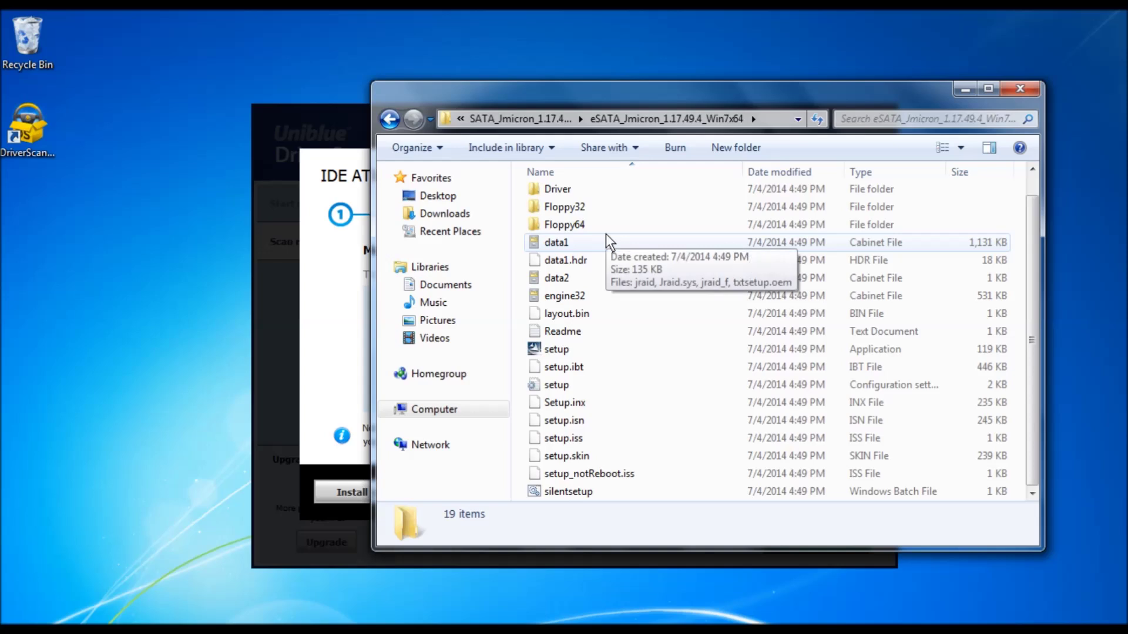
double_click(562, 351)
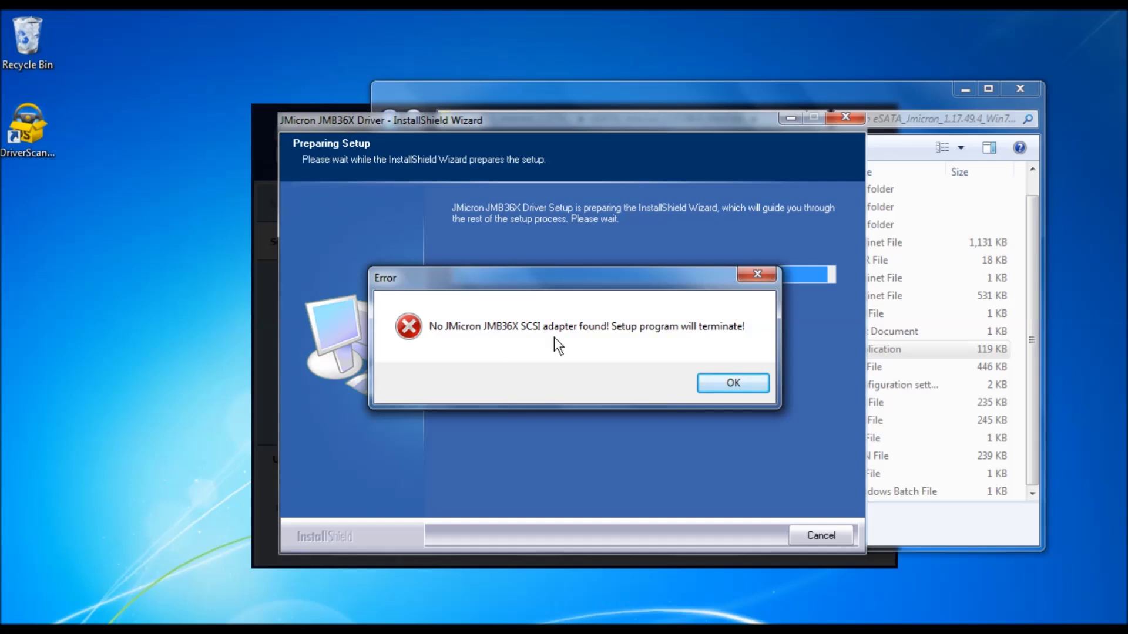
click(734, 382)
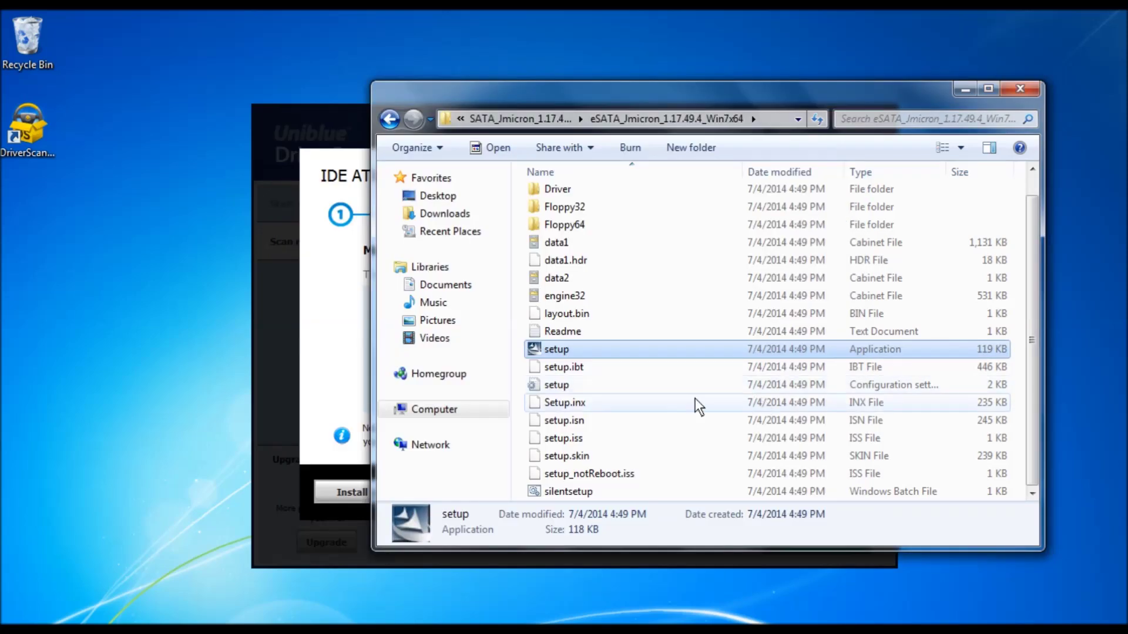
Finish the manual install and submit 'No' as the survey answer, leaving 9 outdated devices
click(324, 338)
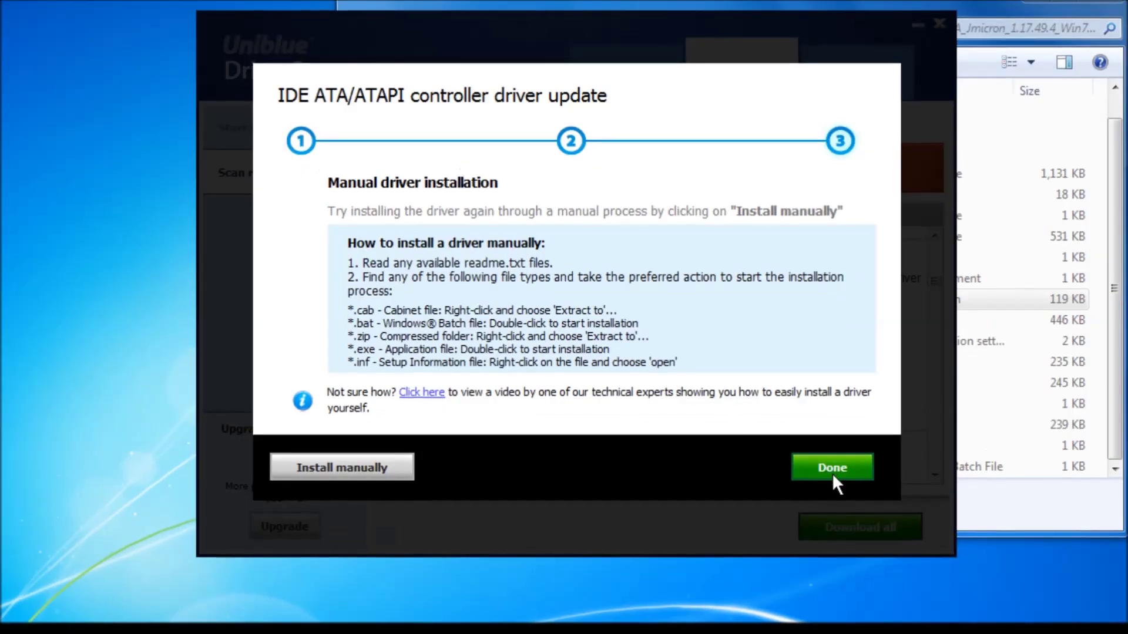
click(792, 494)
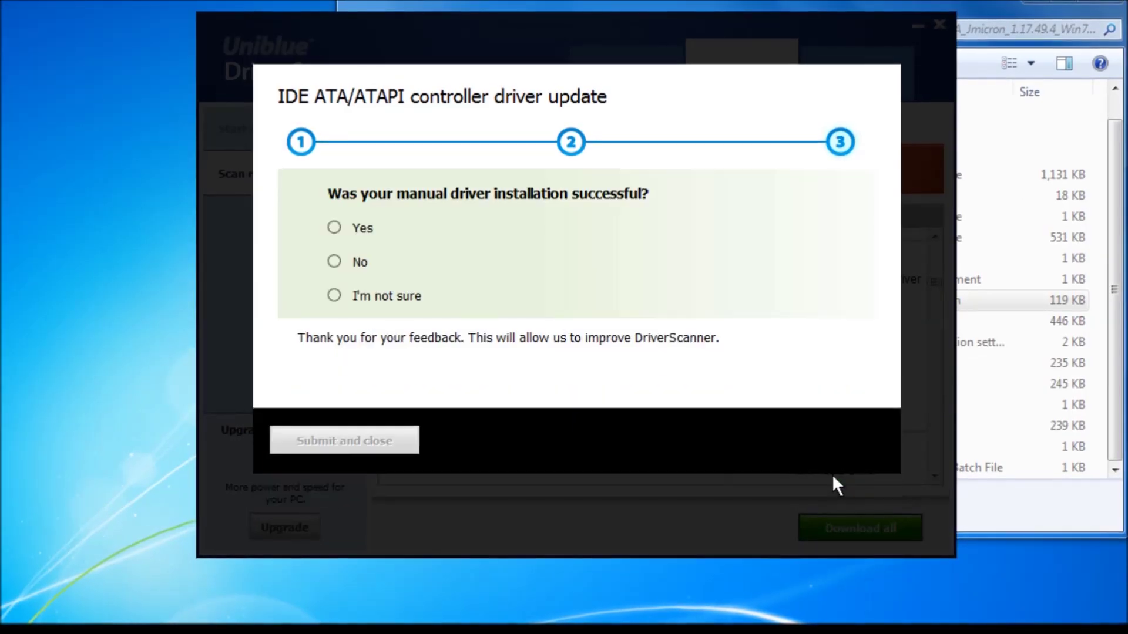
click(334, 264)
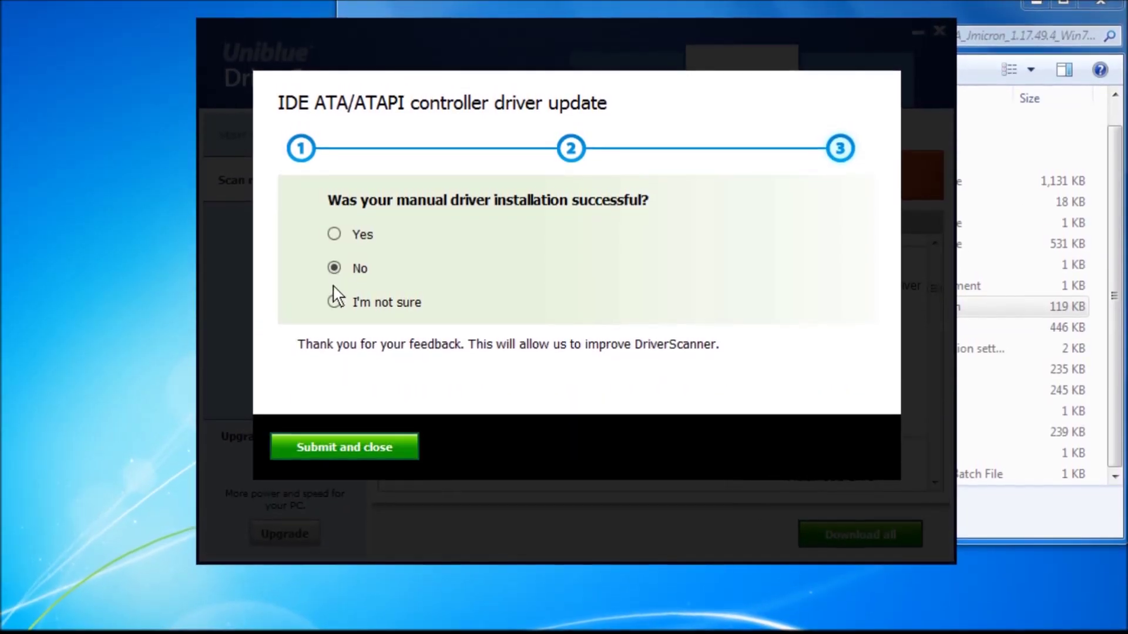
click(357, 453)
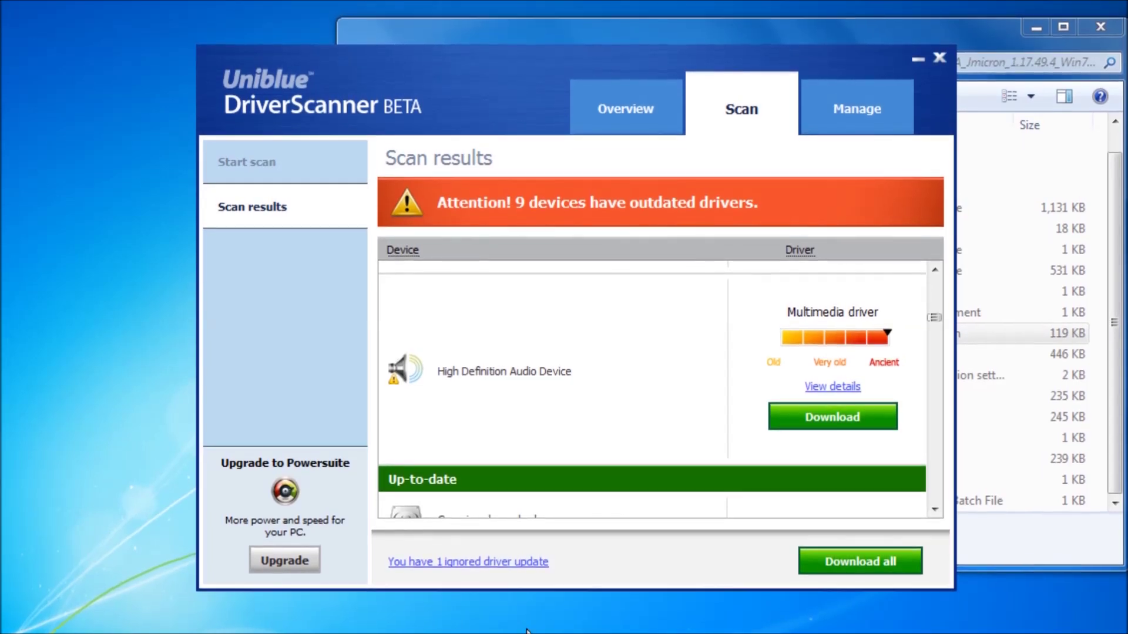
Show the ignored drivers list containing the Standard Dual Channel PCI IDE Controller update
click(511, 571)
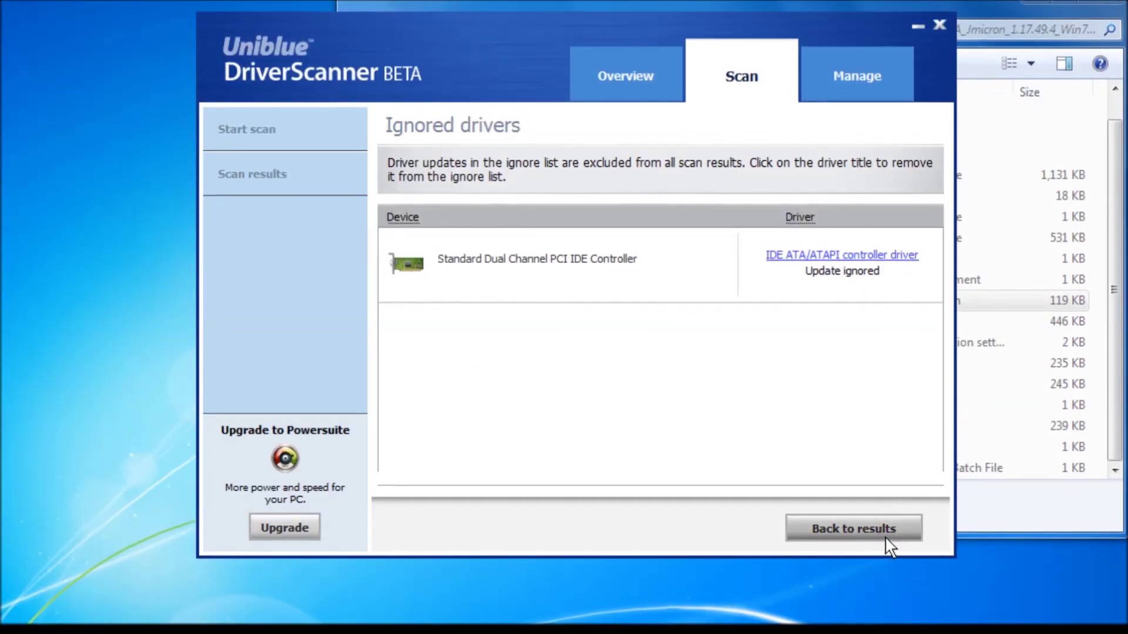
Return to the scan results on the Overview page and close the Explorer window of driver files
click(890, 547)
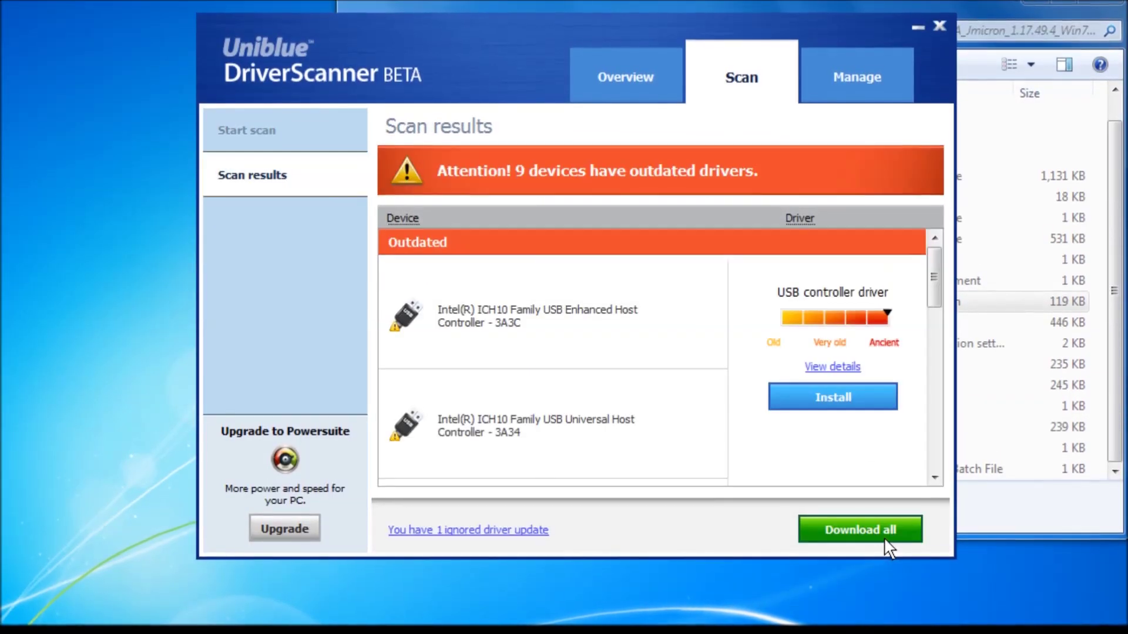
click(638, 89)
click(1116, 7)
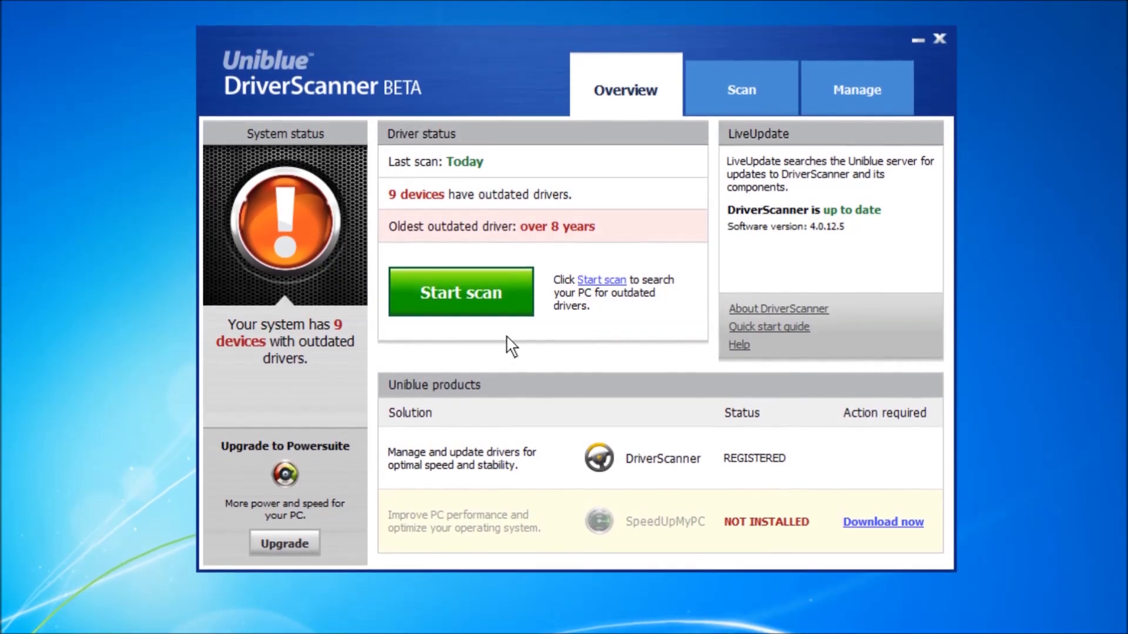
Run a new driver scan and review the results listing 9 outdated devices
click(490, 300)
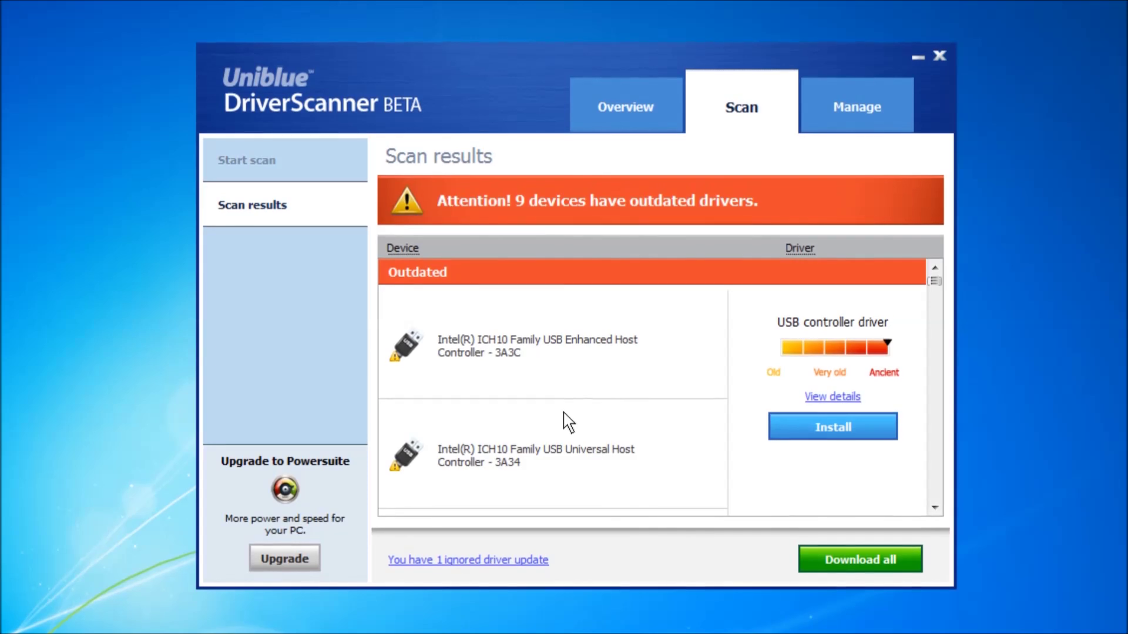
mouse_move(403, 249)
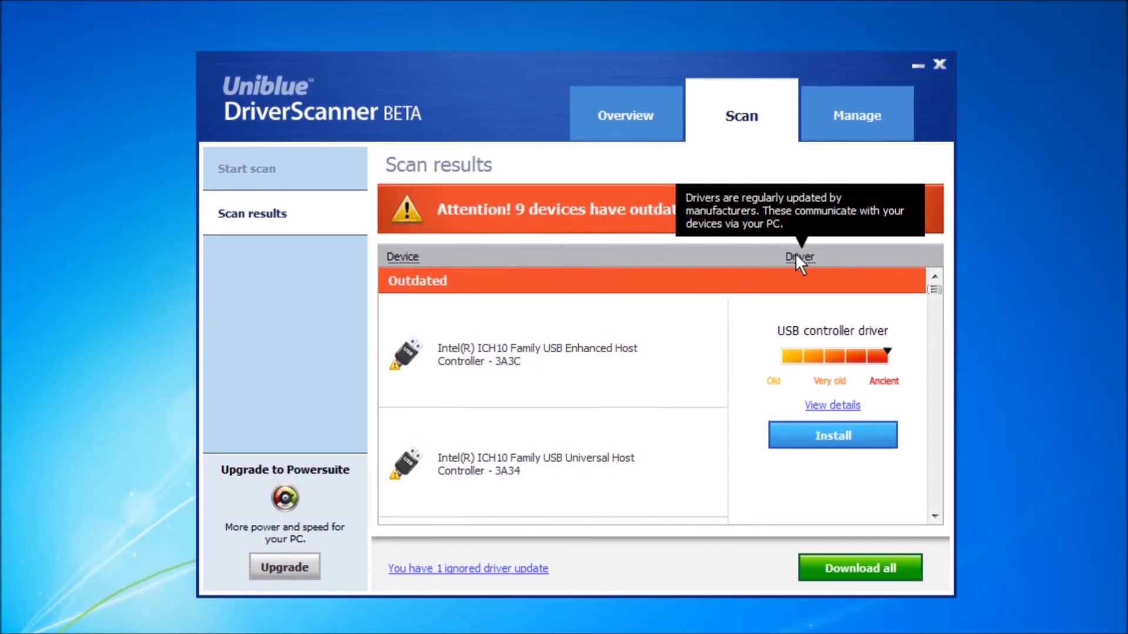
click(934, 521)
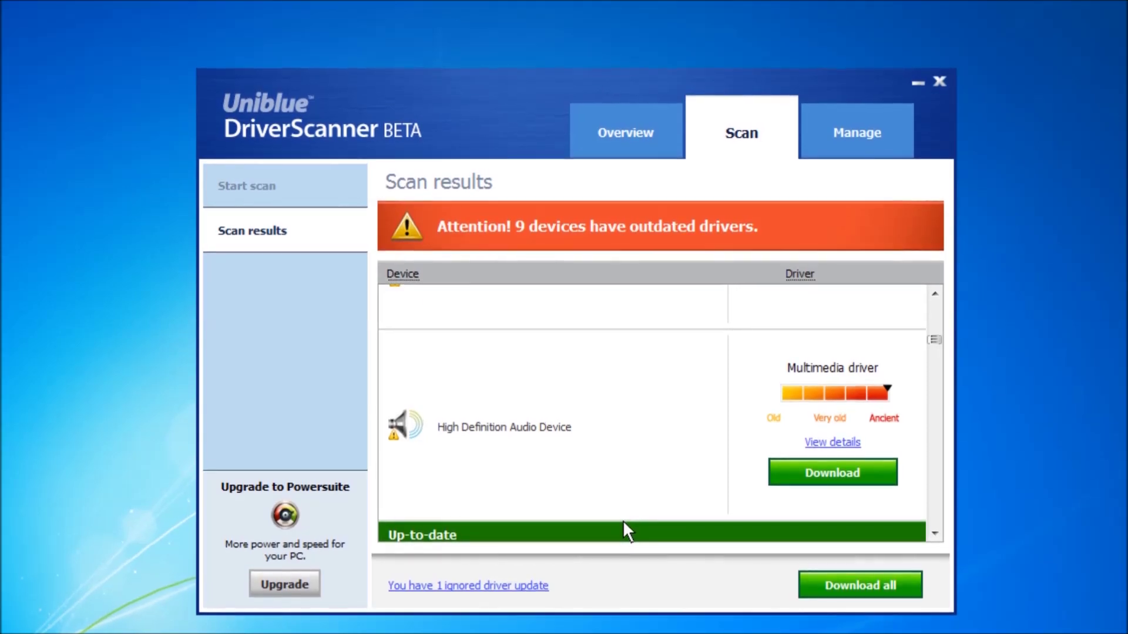
scroll(625, 522, up, 5)
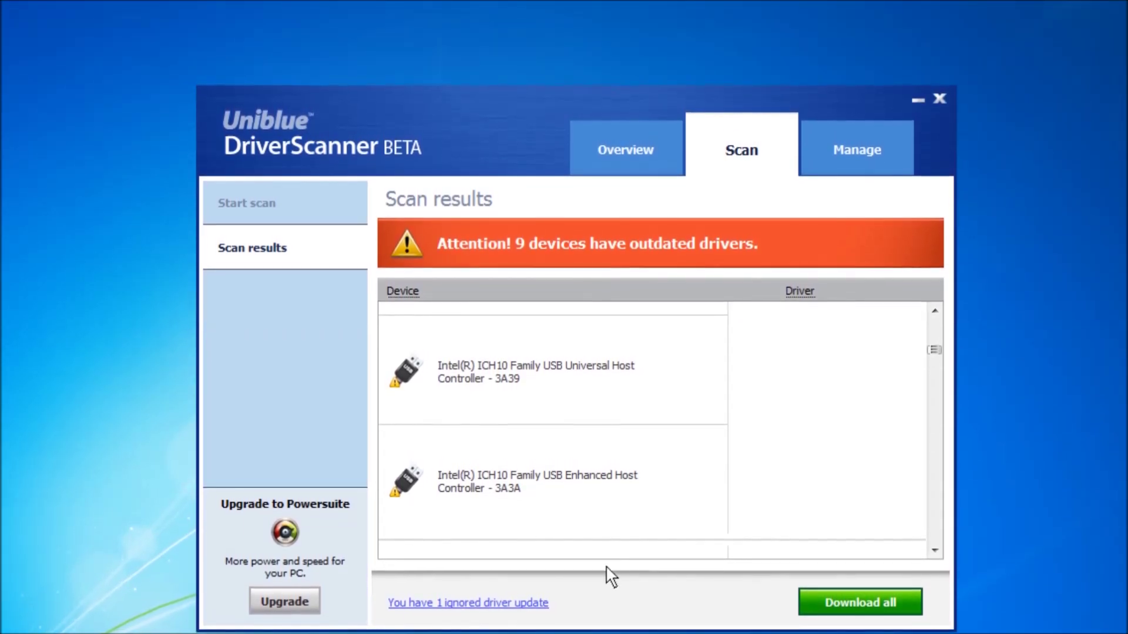
click(529, 605)
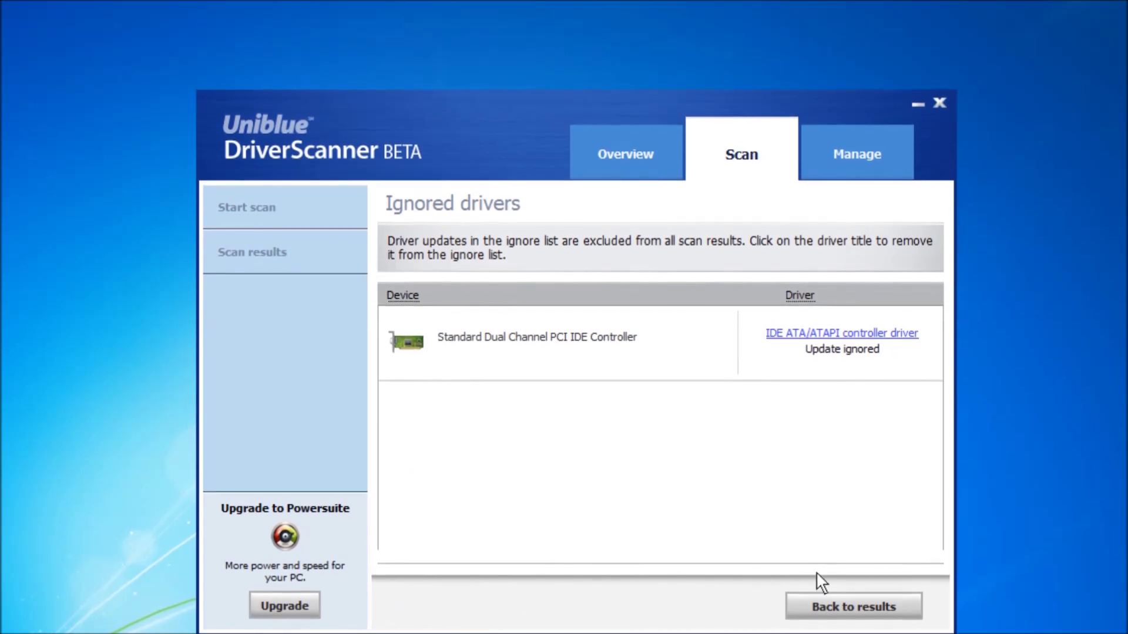
click(823, 610)
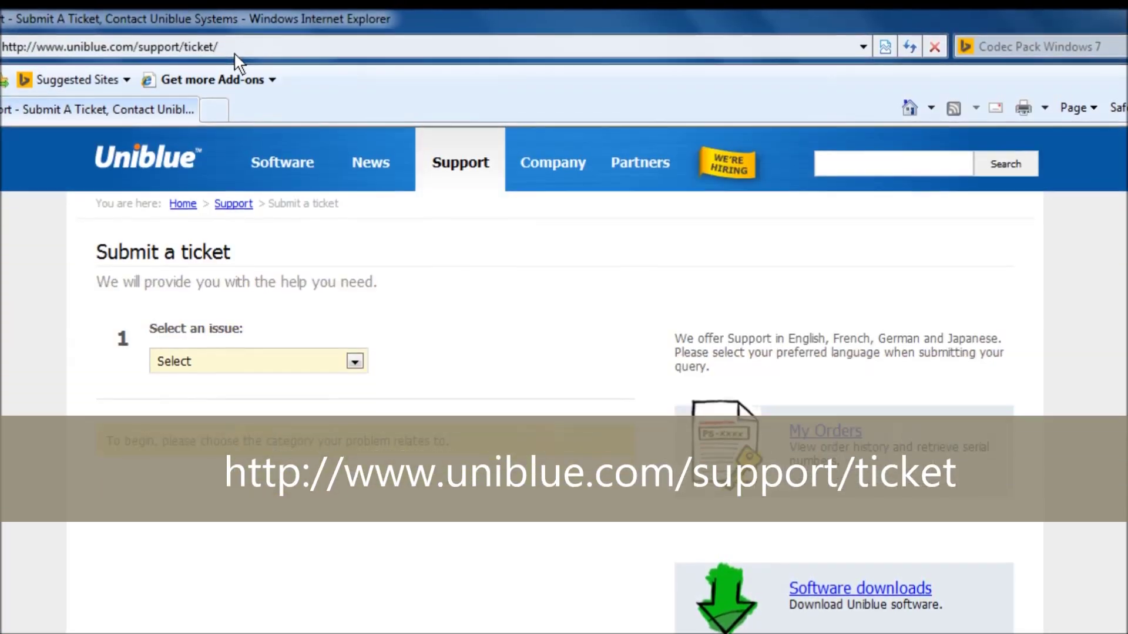
Select the uniblue.com/support/ticket address in Internet Explorer's address bar
click(251, 50)
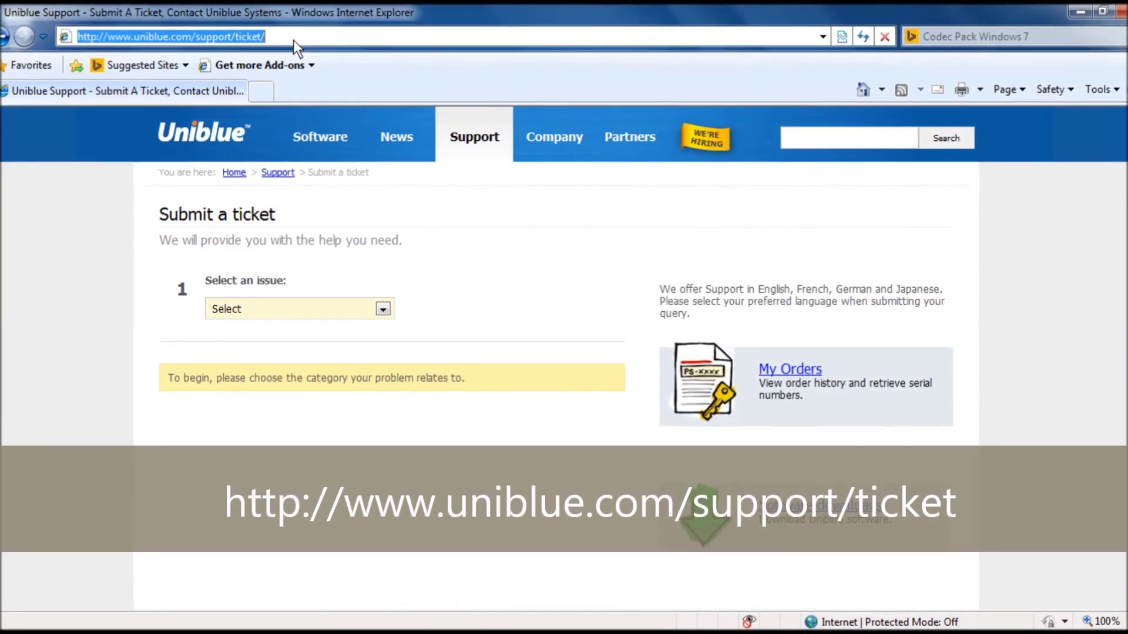